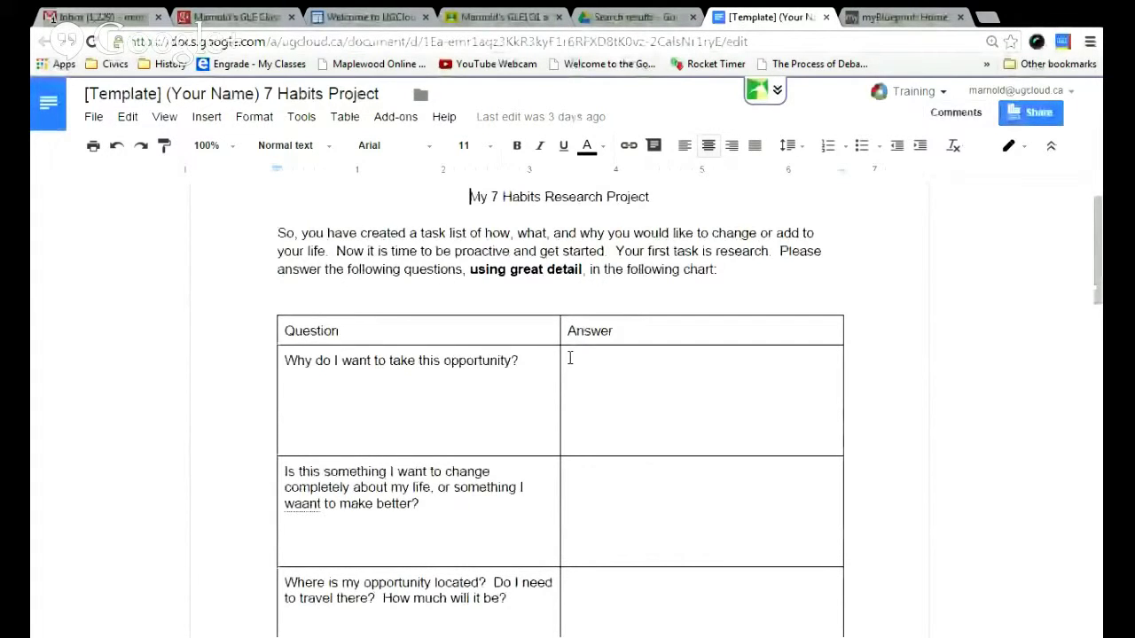
Answer the question "Why do I want to take this opportunity?" with "I want to be a plumber.".
double_click(624, 369)
click(624, 368)
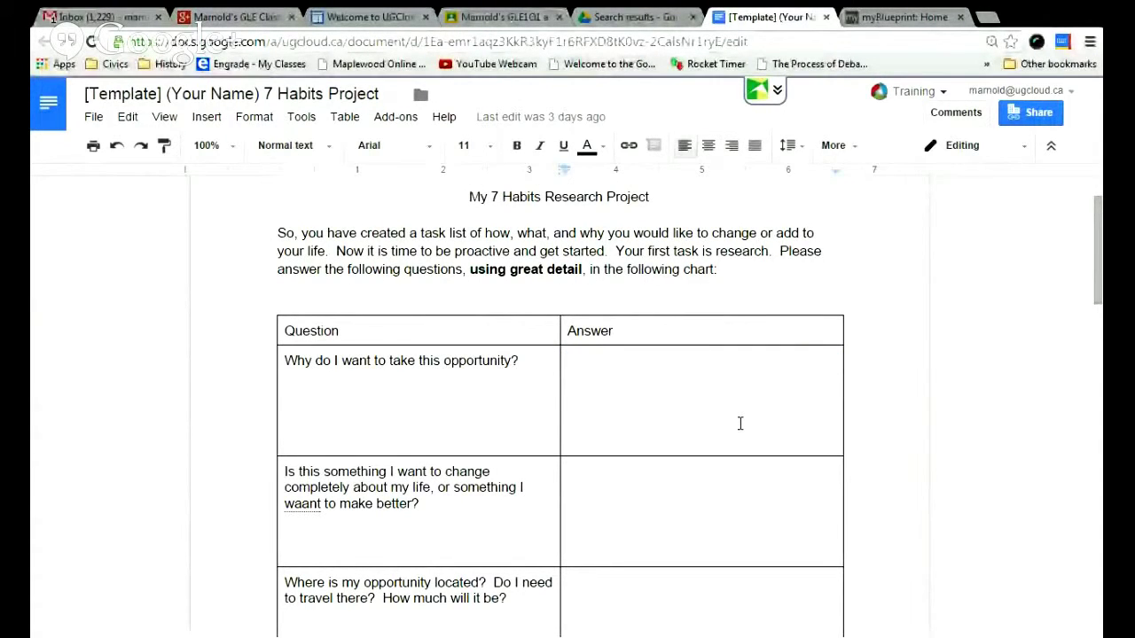
text(I want )
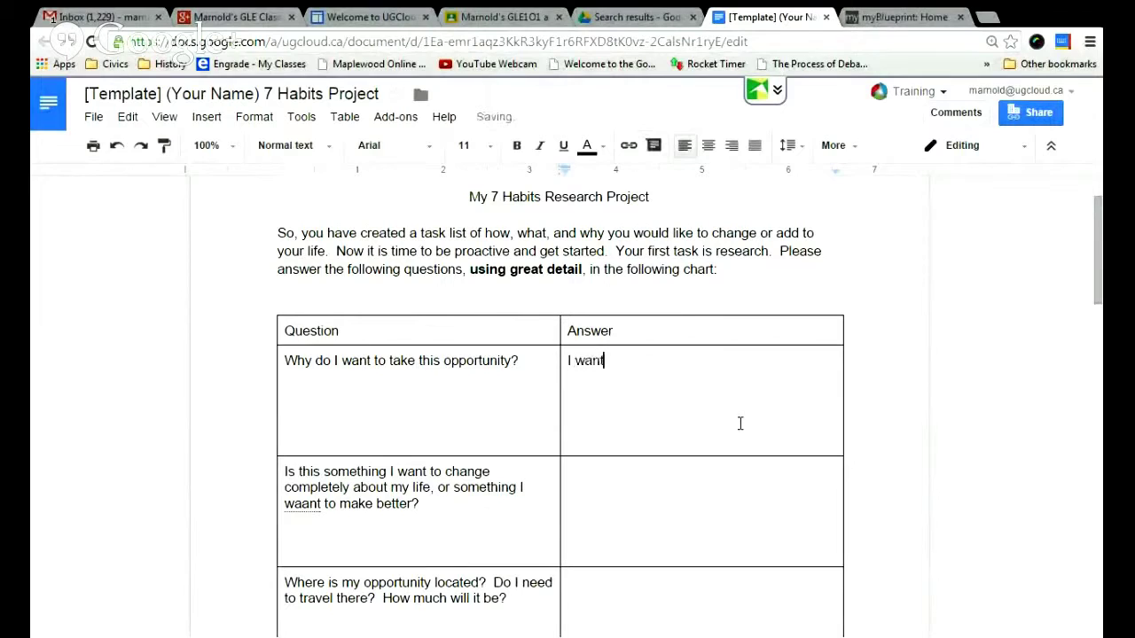
text(i)
key(BackSpace)
text(to be a plumber.)
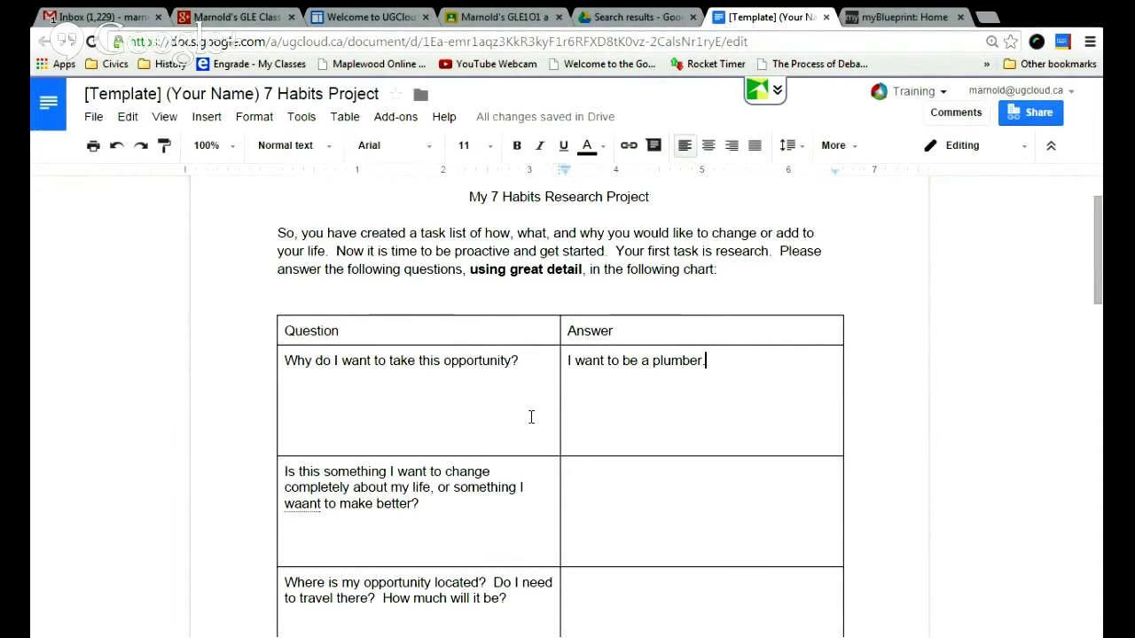
Correct the misspelled word "waant" to "want" in the second question of the chart.
scroll(532, 417, down, 2)
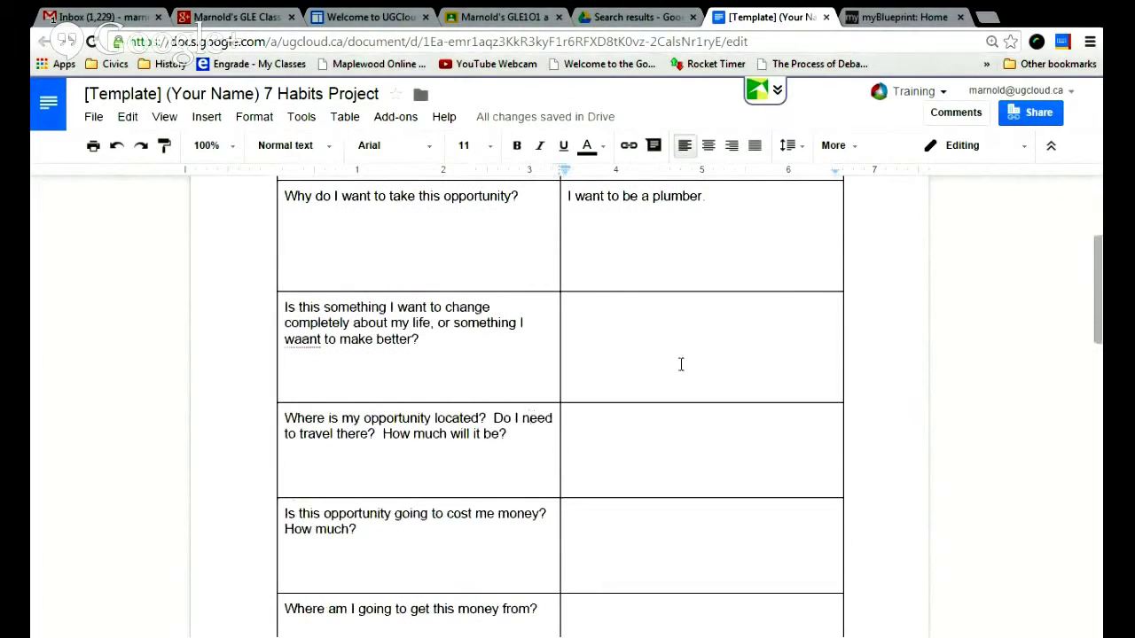
click(588, 308)
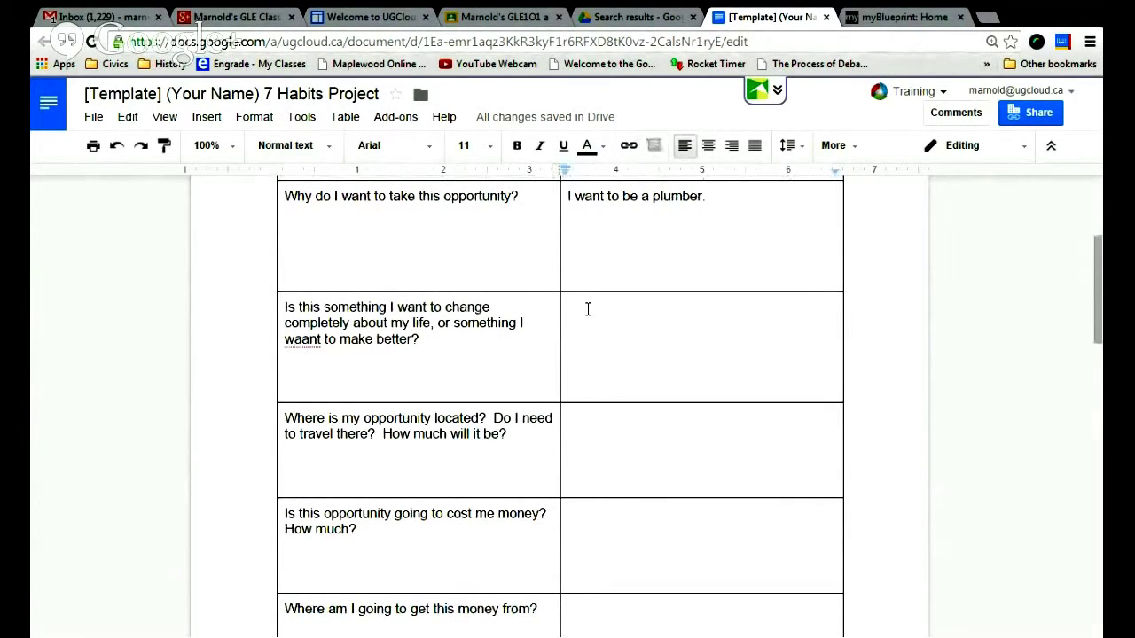
click(303, 340)
key(BackSpace)
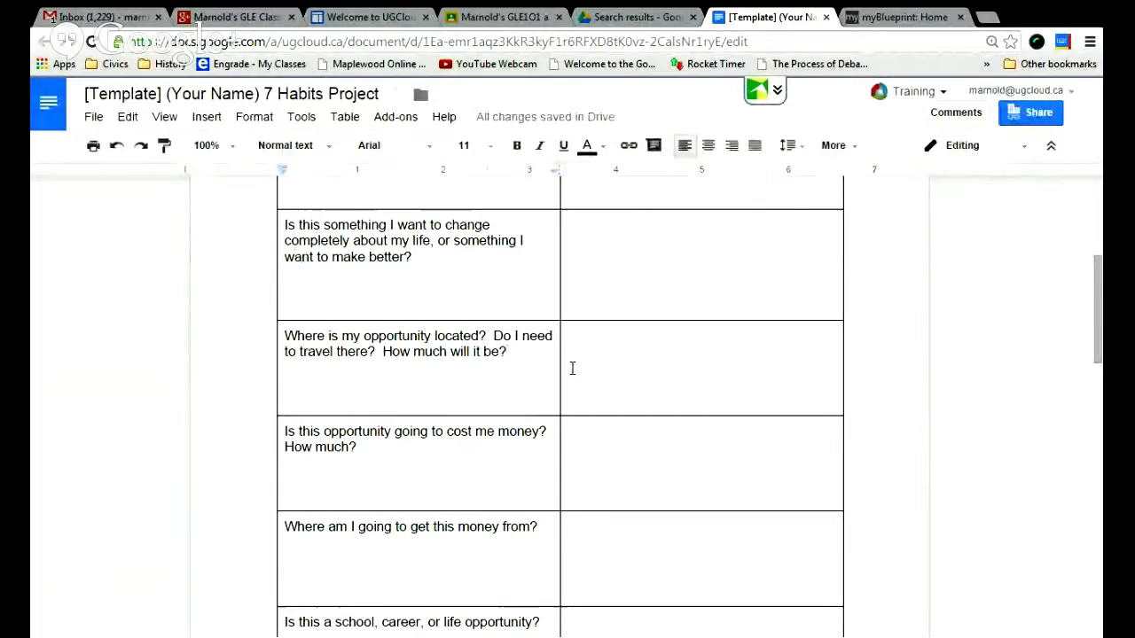
Add "Air Canada, Wesjet." below the question about the opportunity's location and travel, separated by a blank line and followed by another.
key(Return)
key(Return)
text(Air Can)
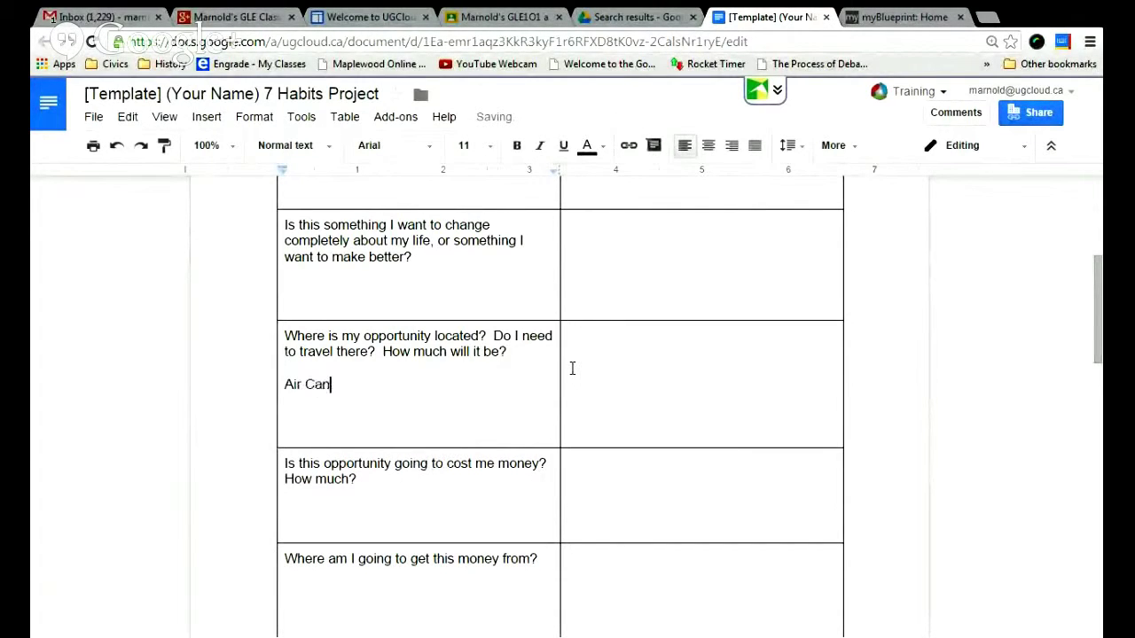
text(ada, Wesjet,)
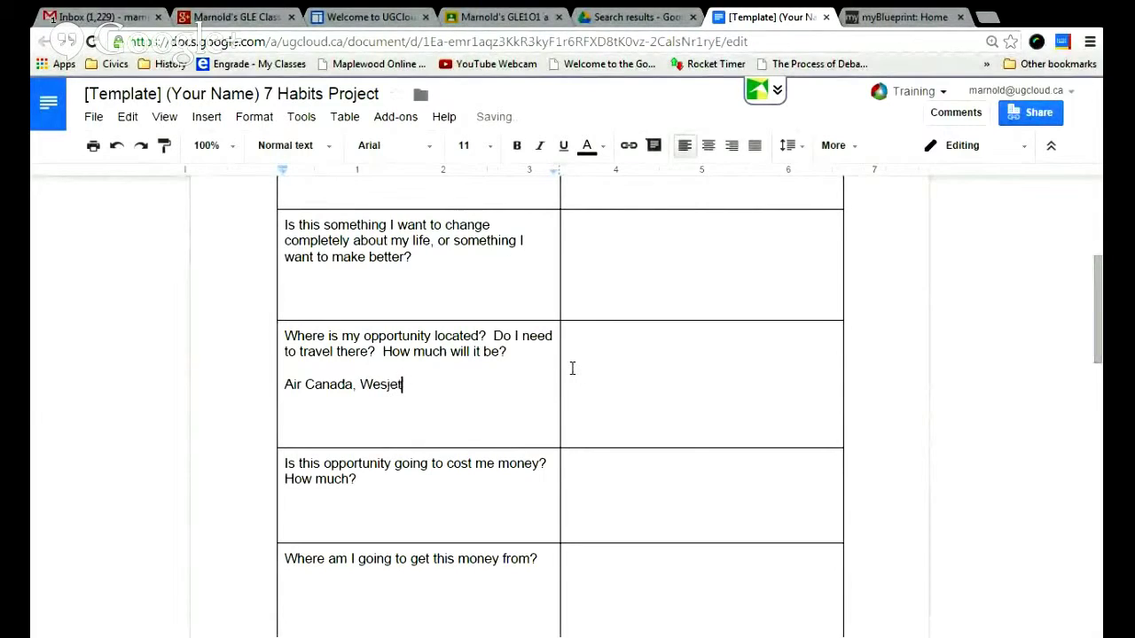
key(Return)
key(Return)
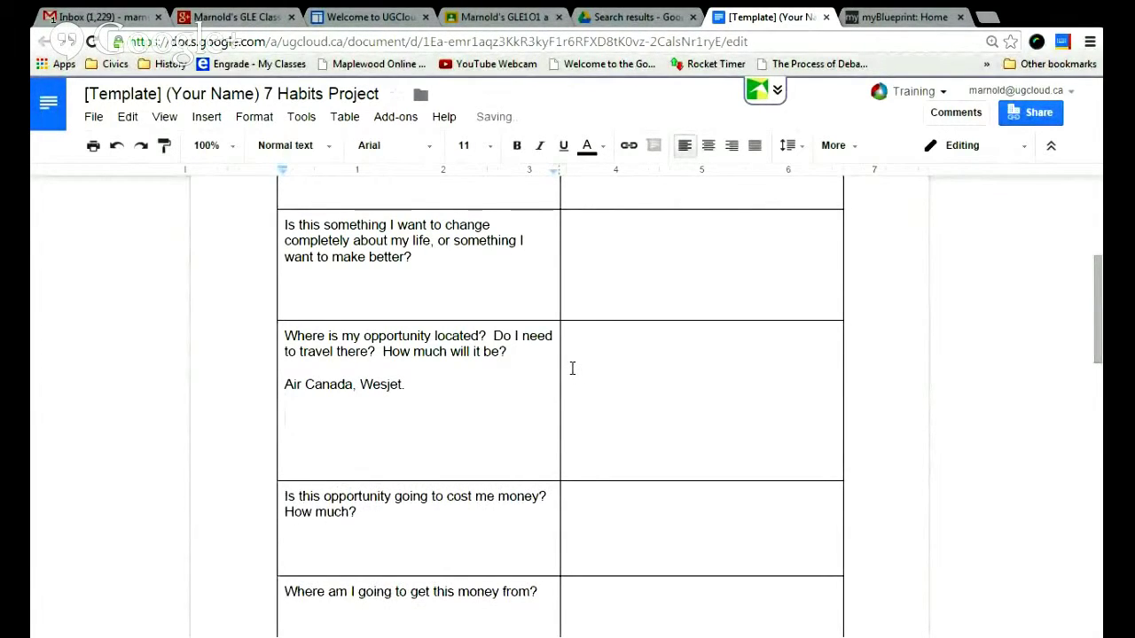
Add "myBlueprint - Job Research" below the airlines line, without the extra blank lines after it, and highlight that text.
text(myBl)
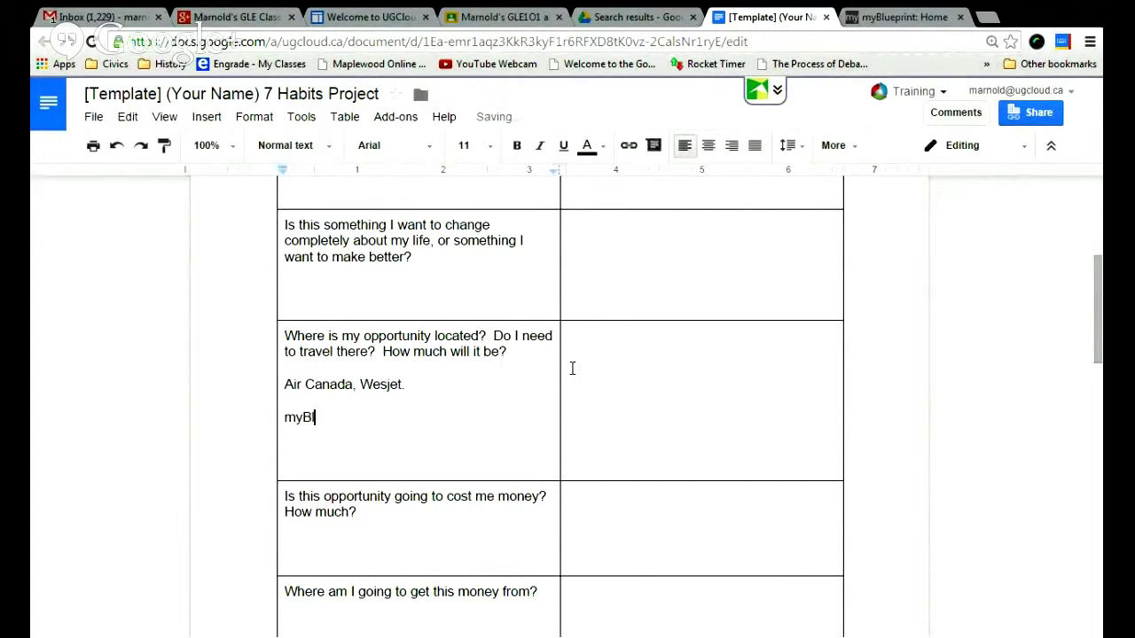
text(ueprint -)
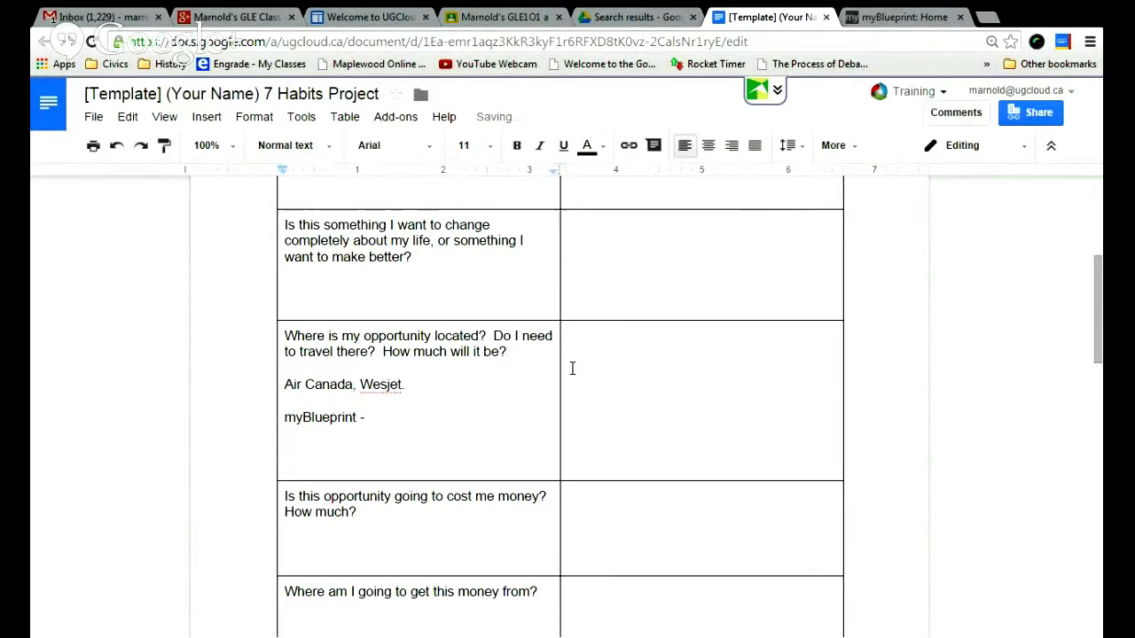
text( Job Research)
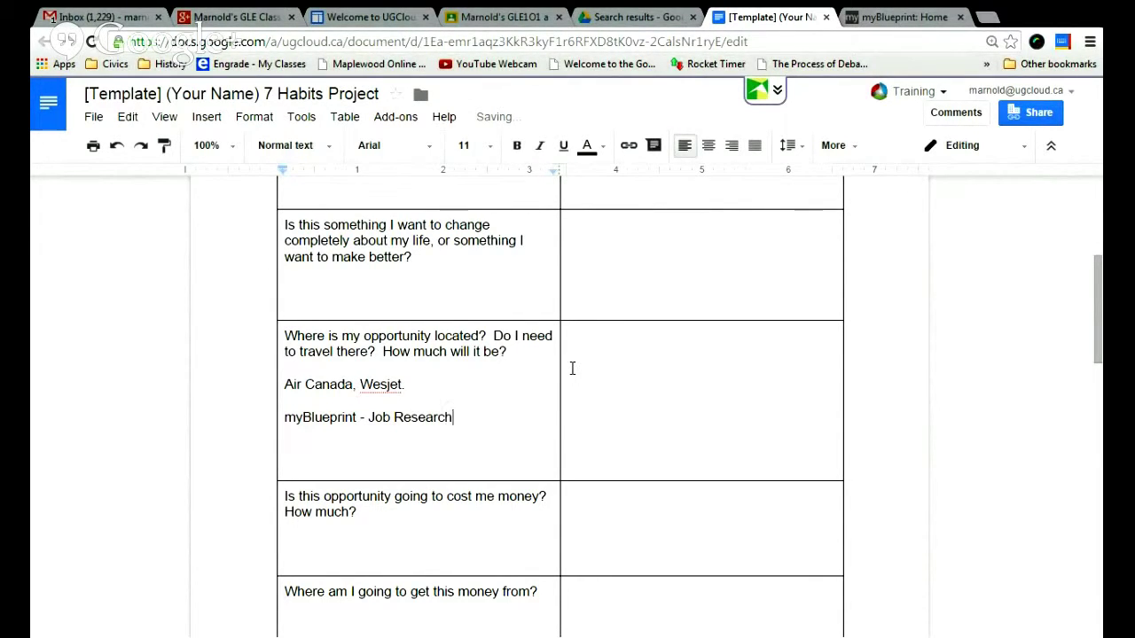
key(Delete)
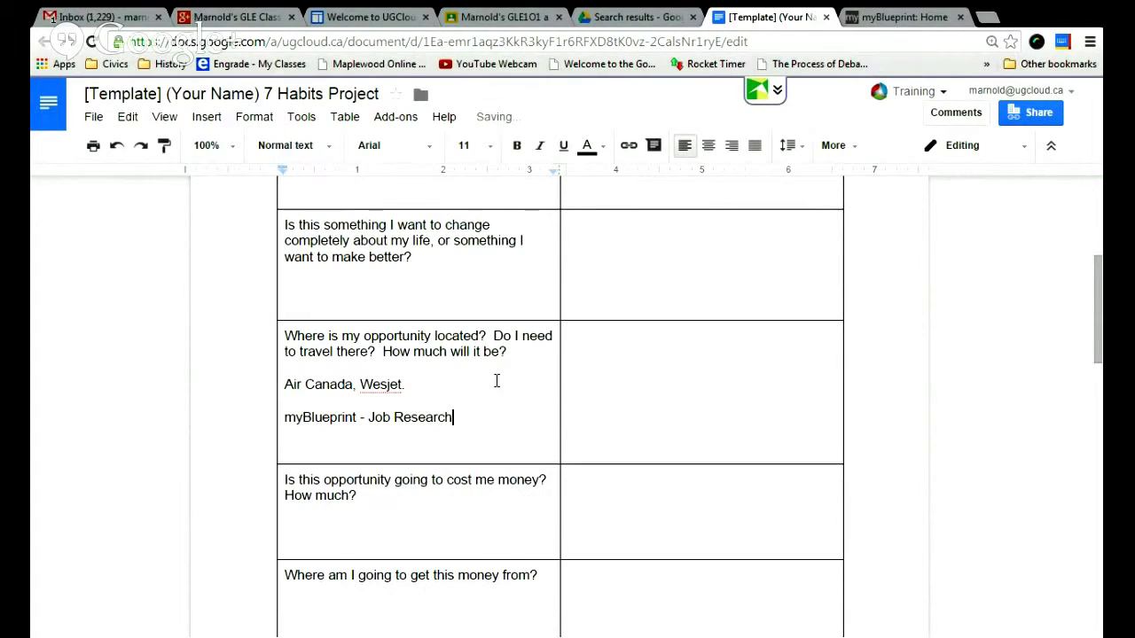
key(Delete)
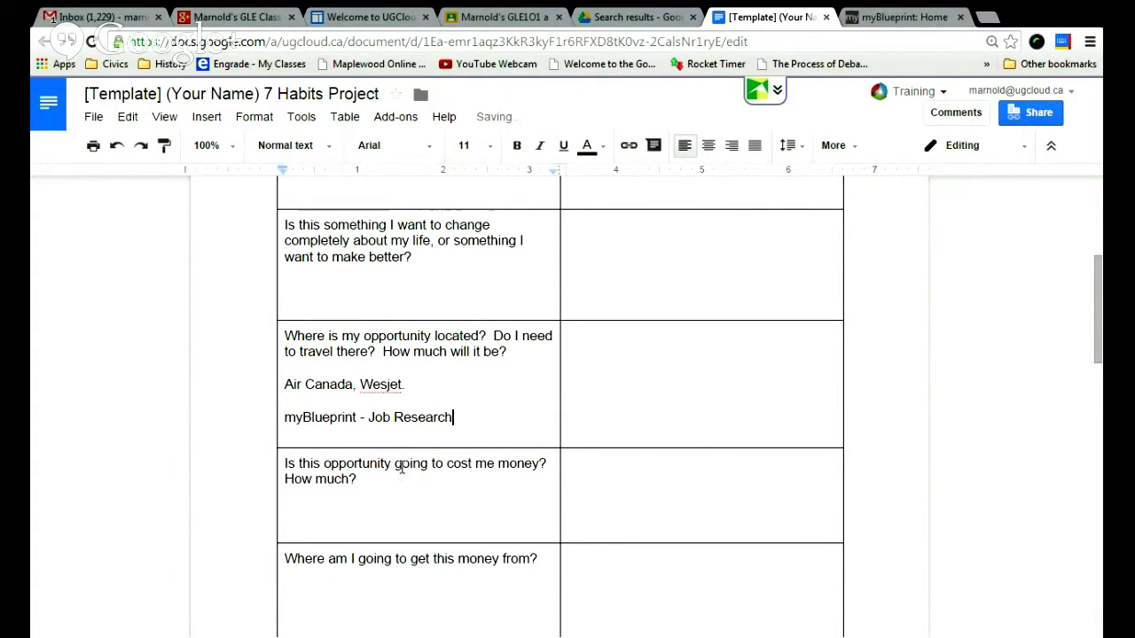
scroll(385, 462, down, 1)
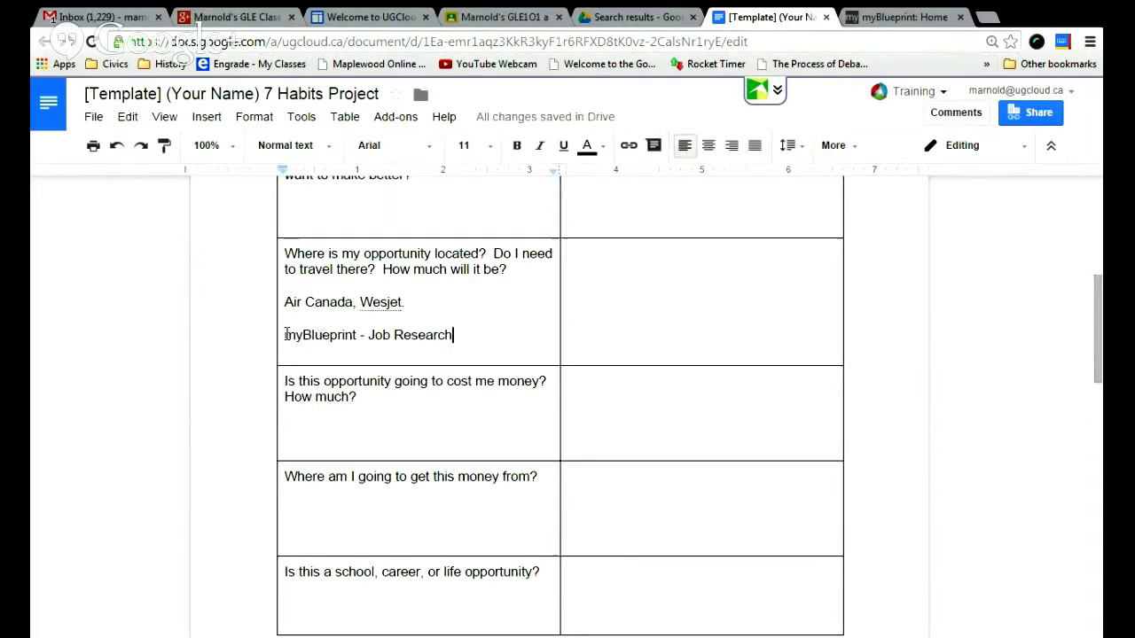
drag(284, 335, 459, 337)
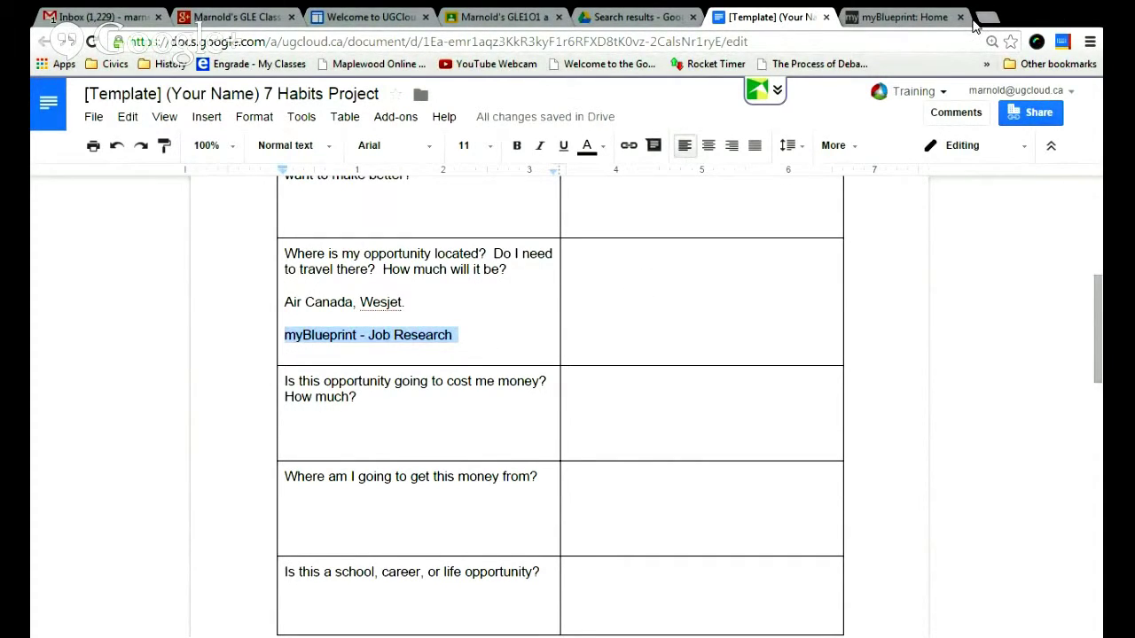
Switch to the myBlueprint site and open the Health category under Explore Occupations.
click(900, 18)
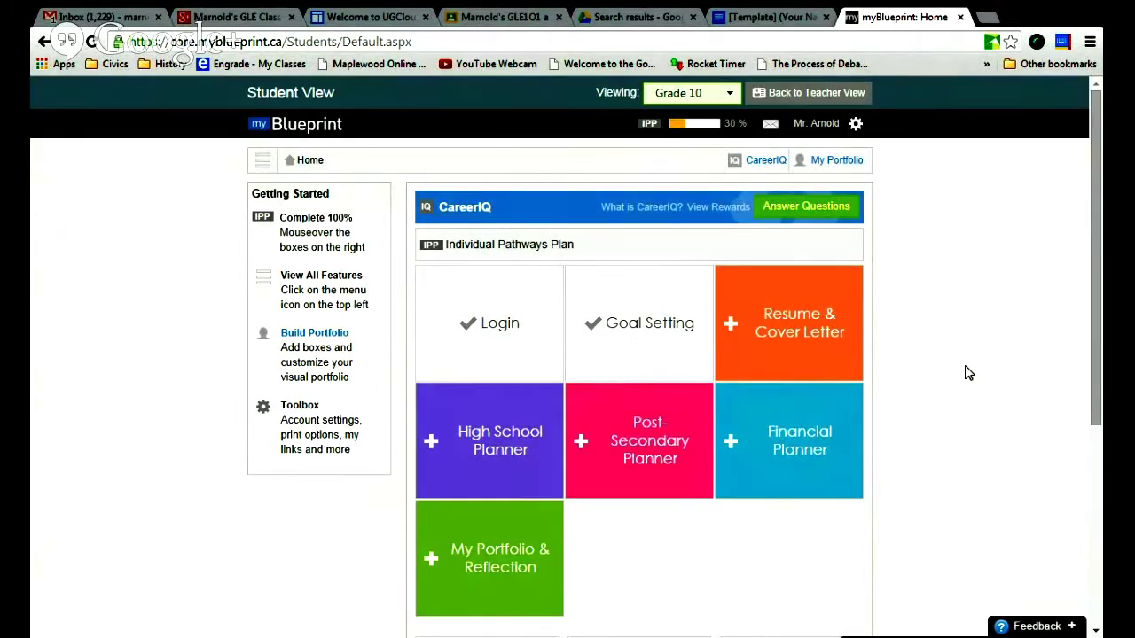
scroll(966, 373, down, 1)
scroll(969, 374, down, 2)
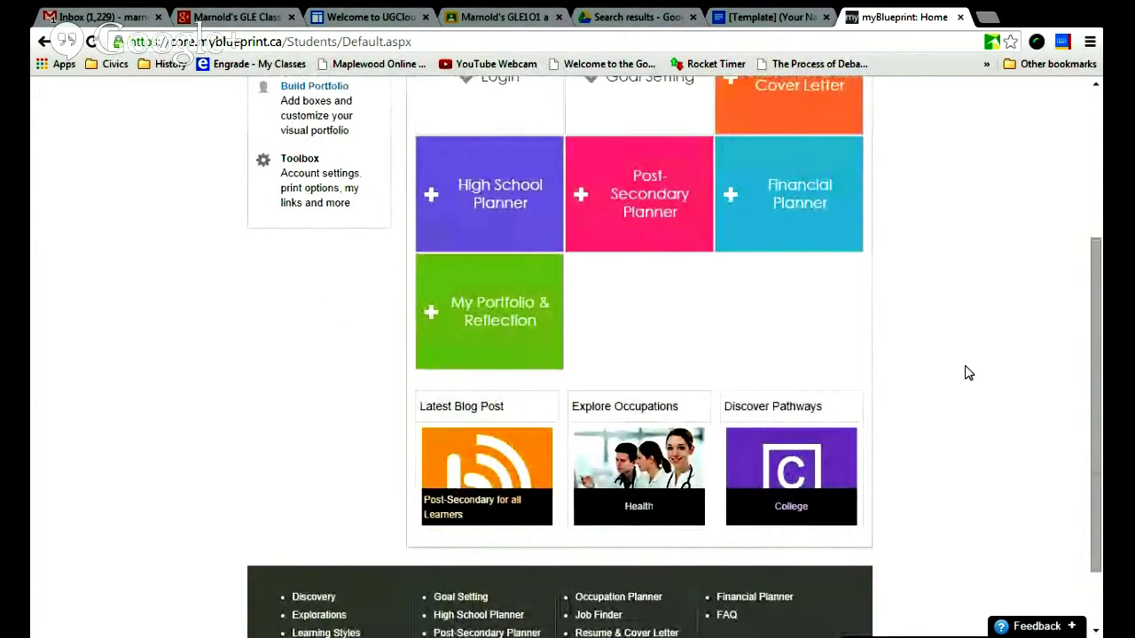
scroll(968, 373, down, 1)
click(642, 430)
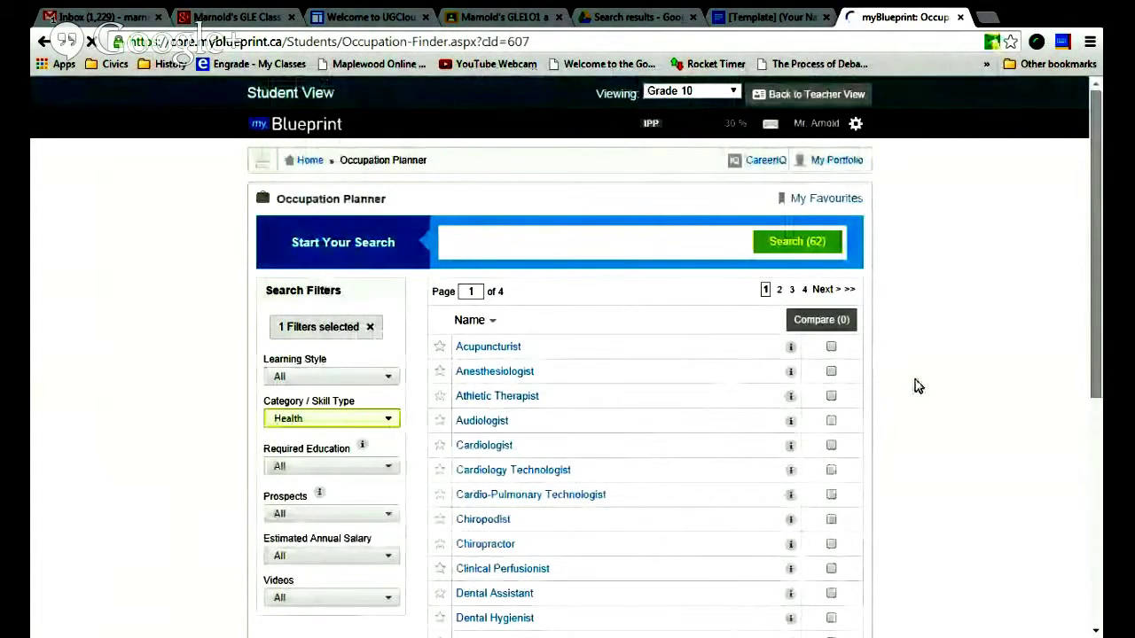
Clear the Health category filter in the Occupation Planner and search for "plumber".
scroll(918, 386, down, 1)
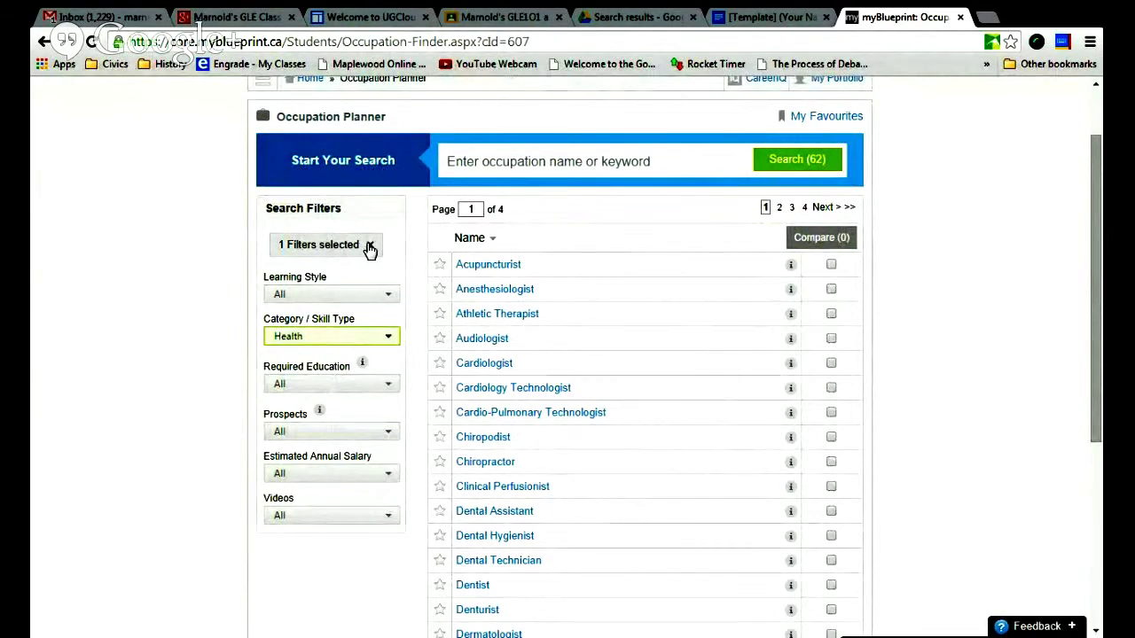
click(370, 246)
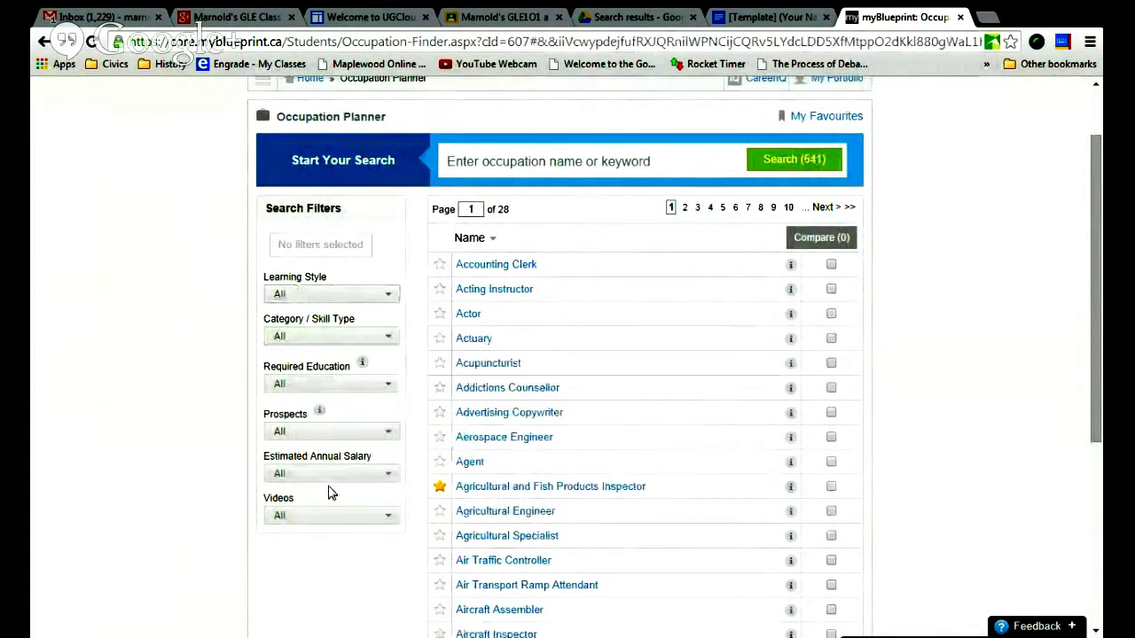
click(608, 160)
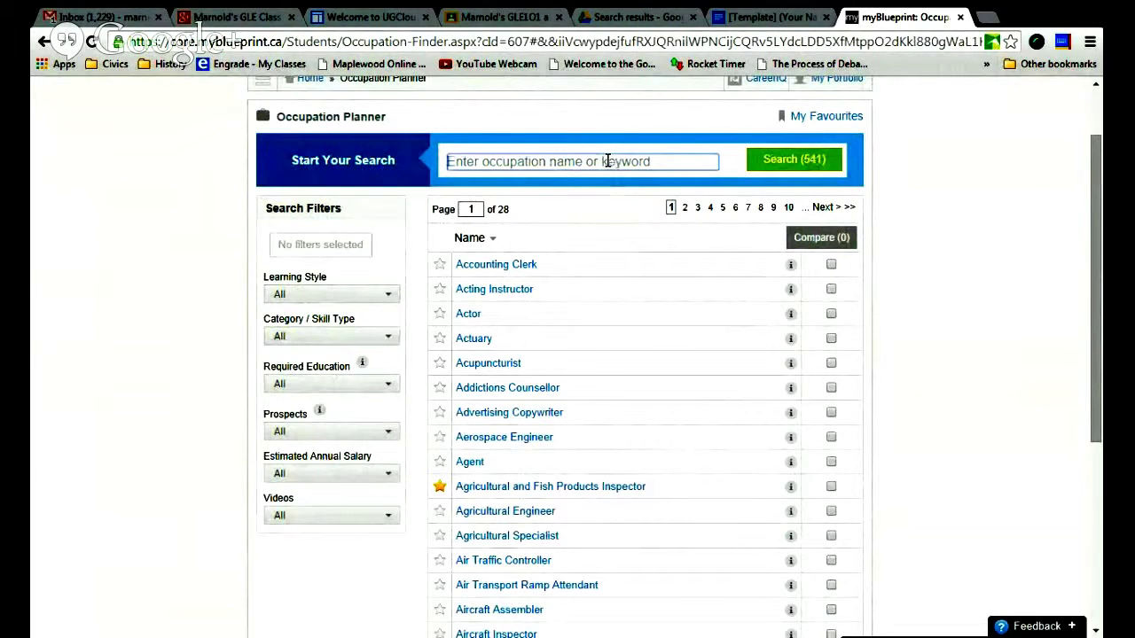
text(plumber)
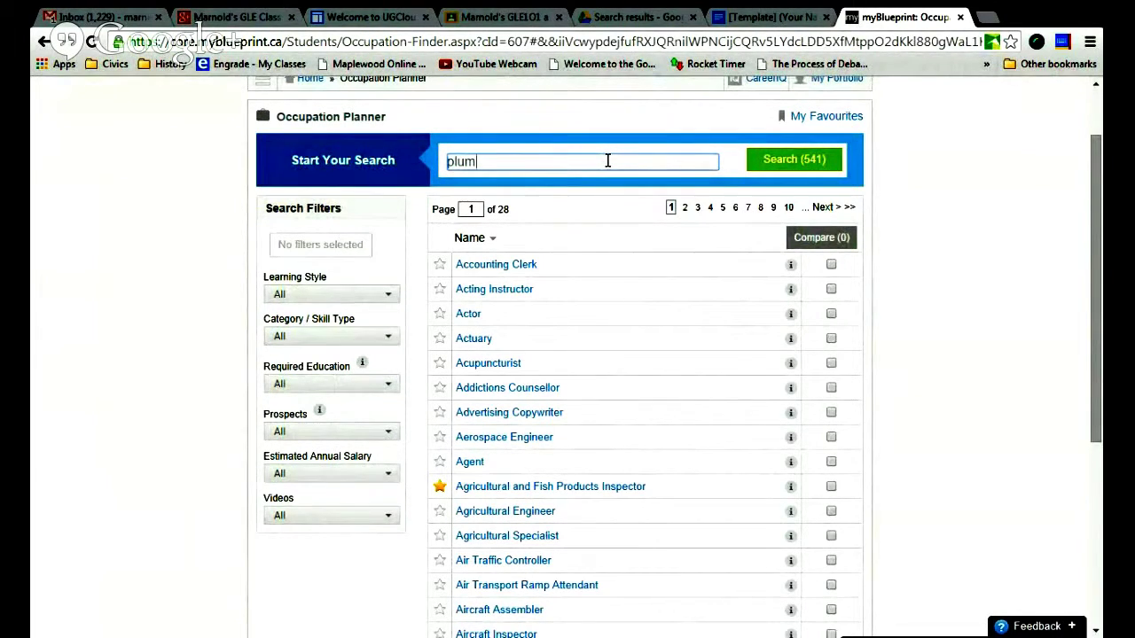
click(787, 160)
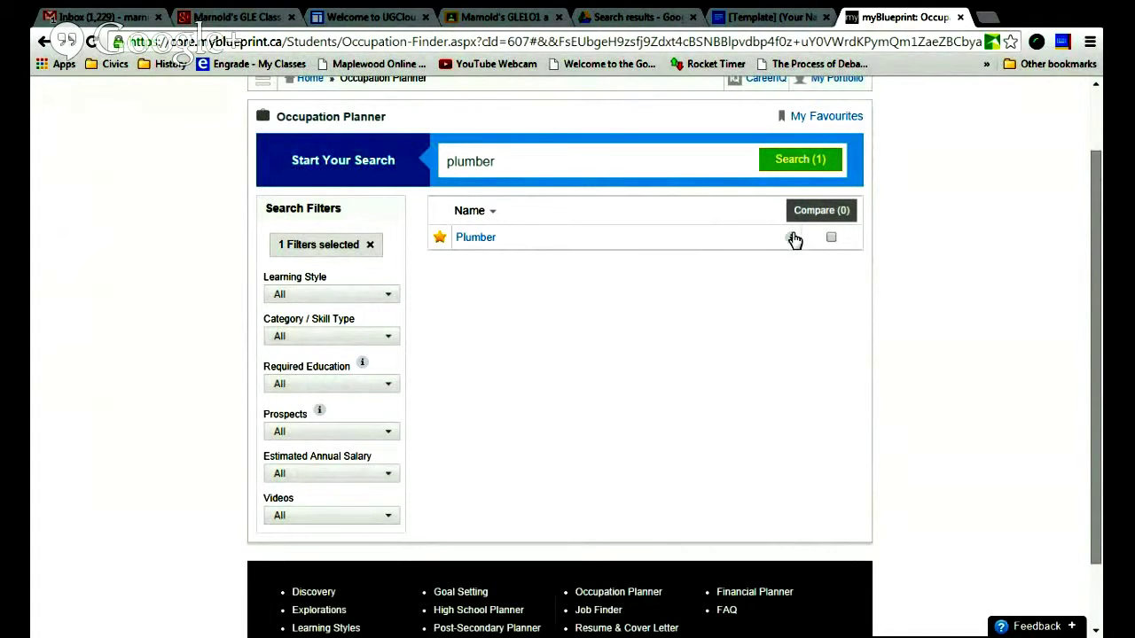
Open the Plumber occupation and review its overview, duties, videos, employment requirements, required education, job outlook and job postings.
click(478, 240)
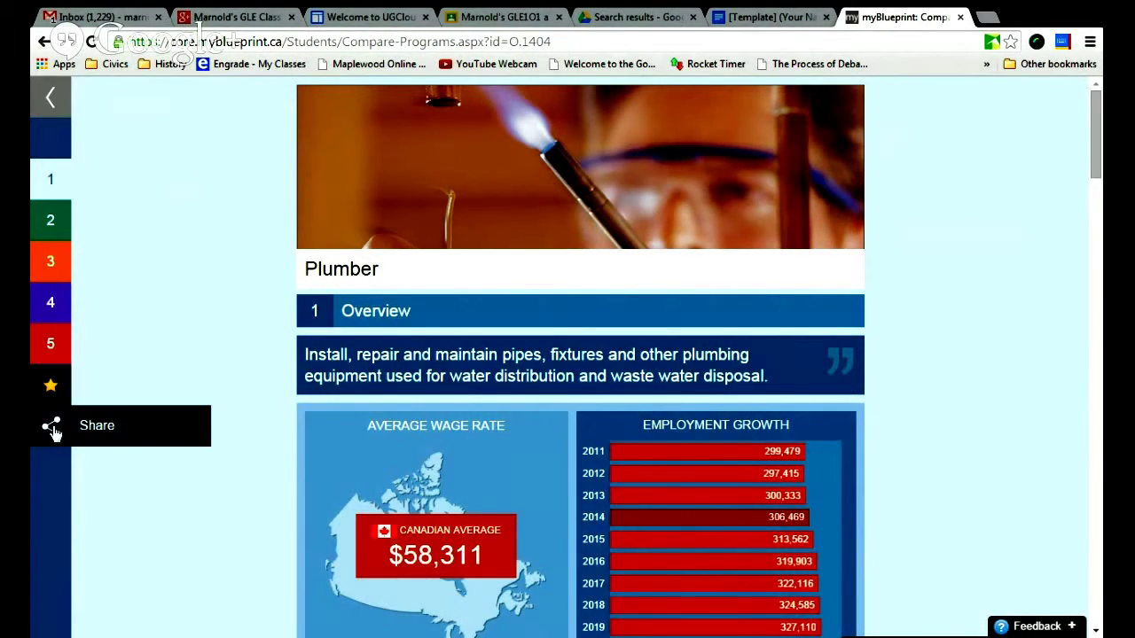
scroll(969, 304, down, 5)
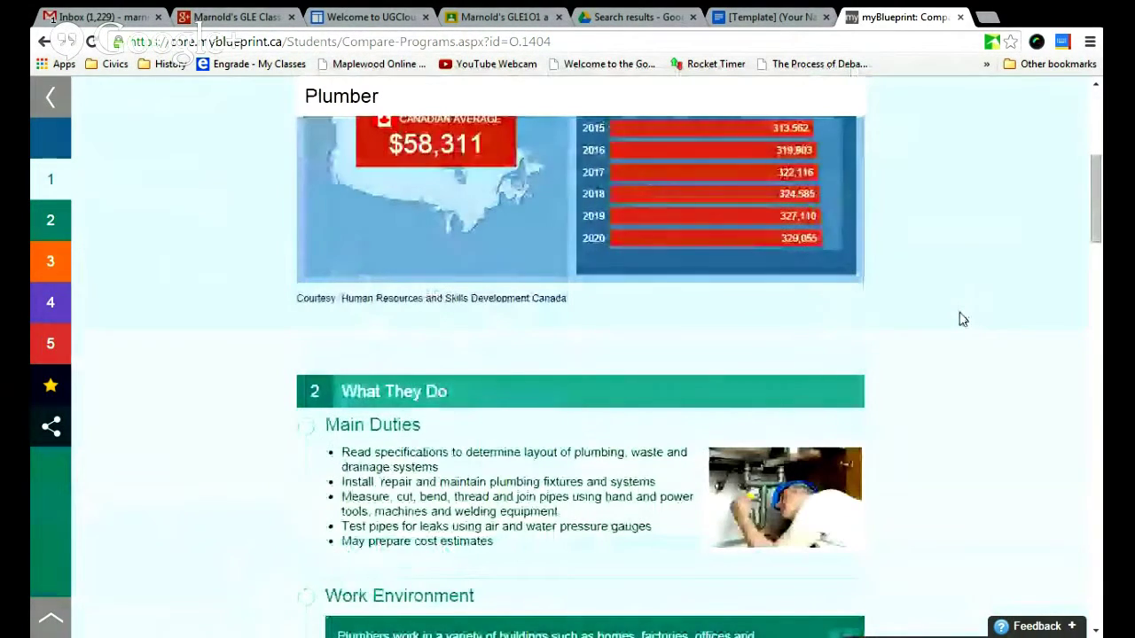
scroll(963, 320, down, 1)
scroll(963, 320, down, 7)
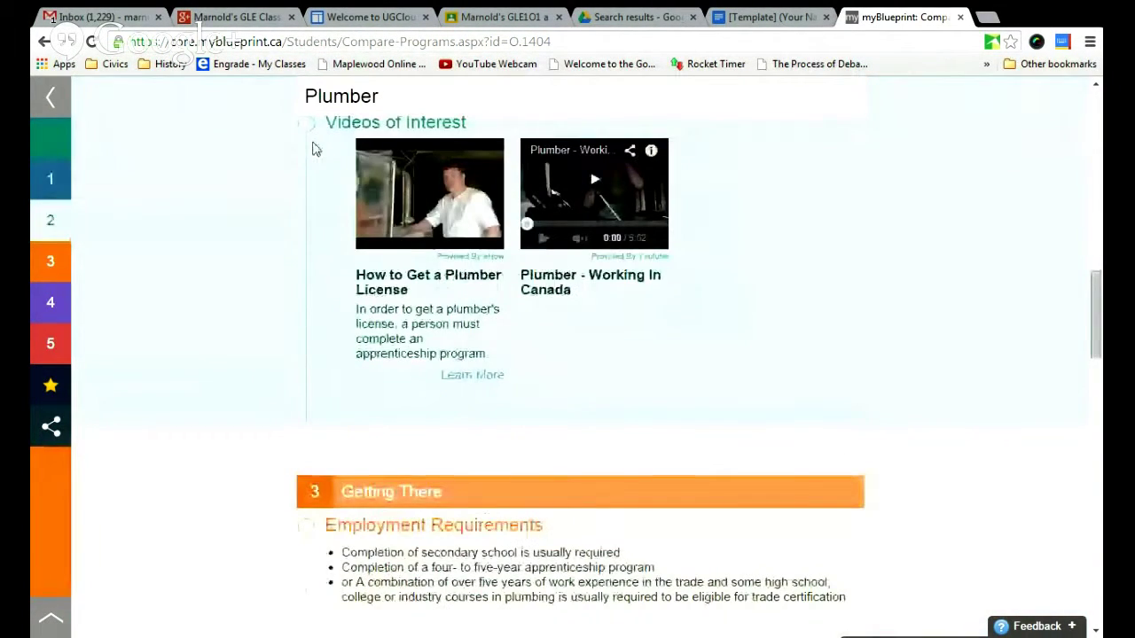
scroll(854, 329, down, 1)
scroll(736, 347, down, 1)
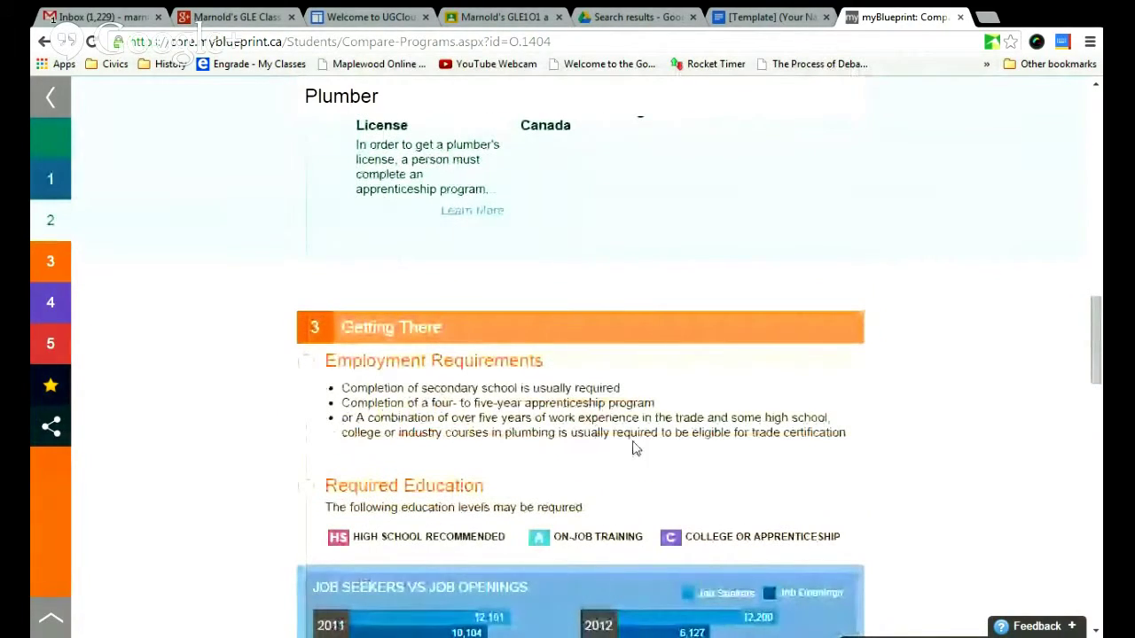
scroll(633, 449, down, 1)
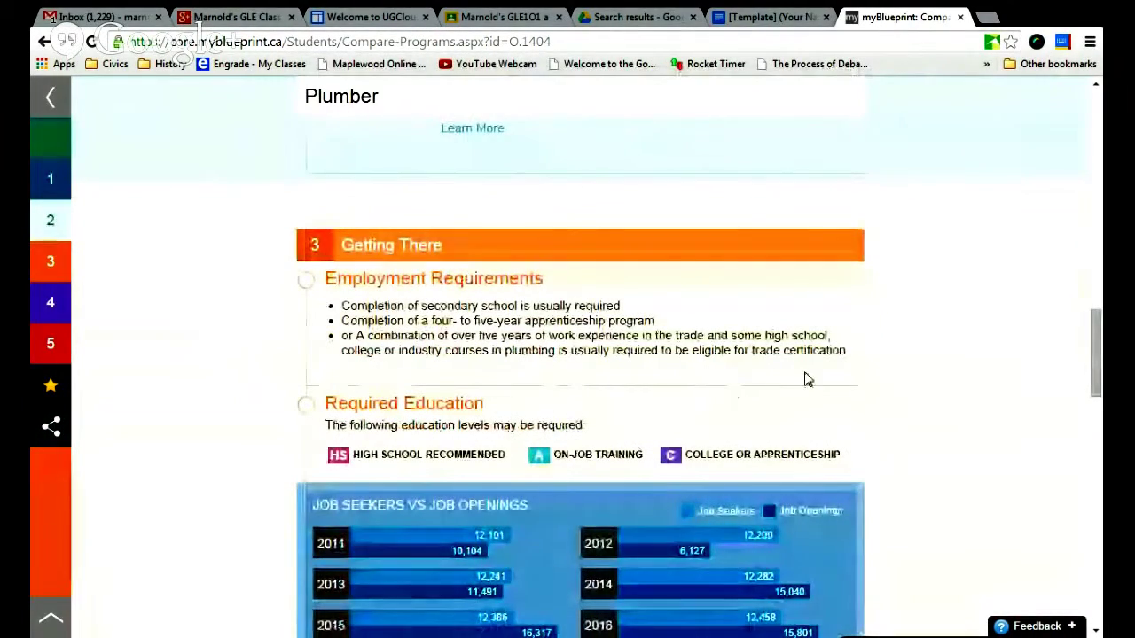
scroll(385, 368, down, 1)
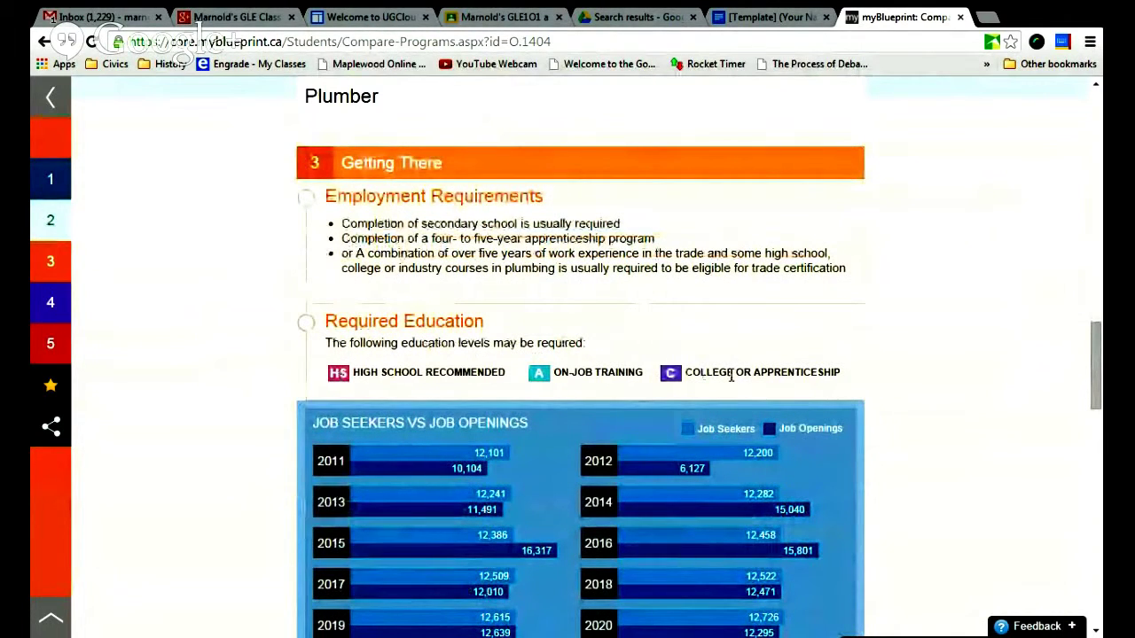
scroll(673, 401, down, 2)
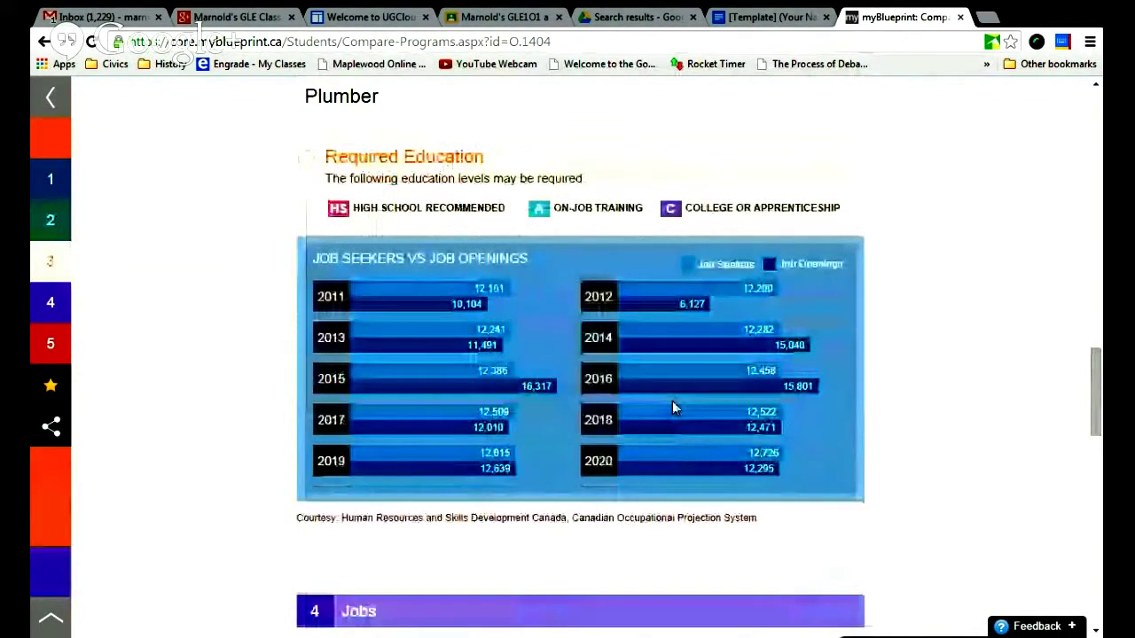
scroll(441, 200, down, 1)
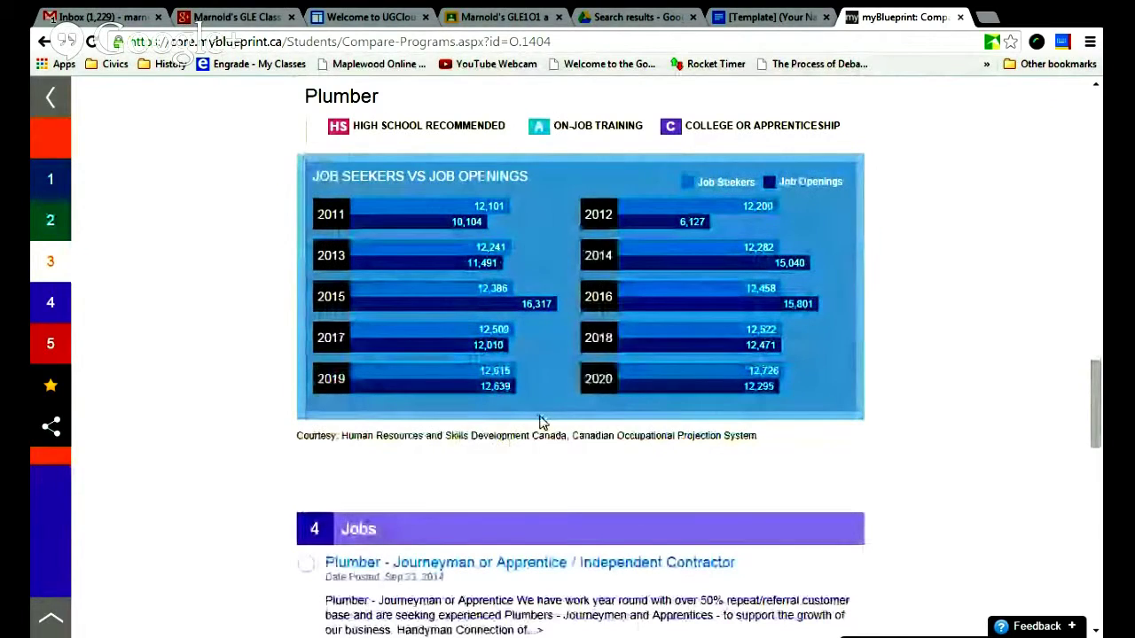
scroll(541, 421, down, 2)
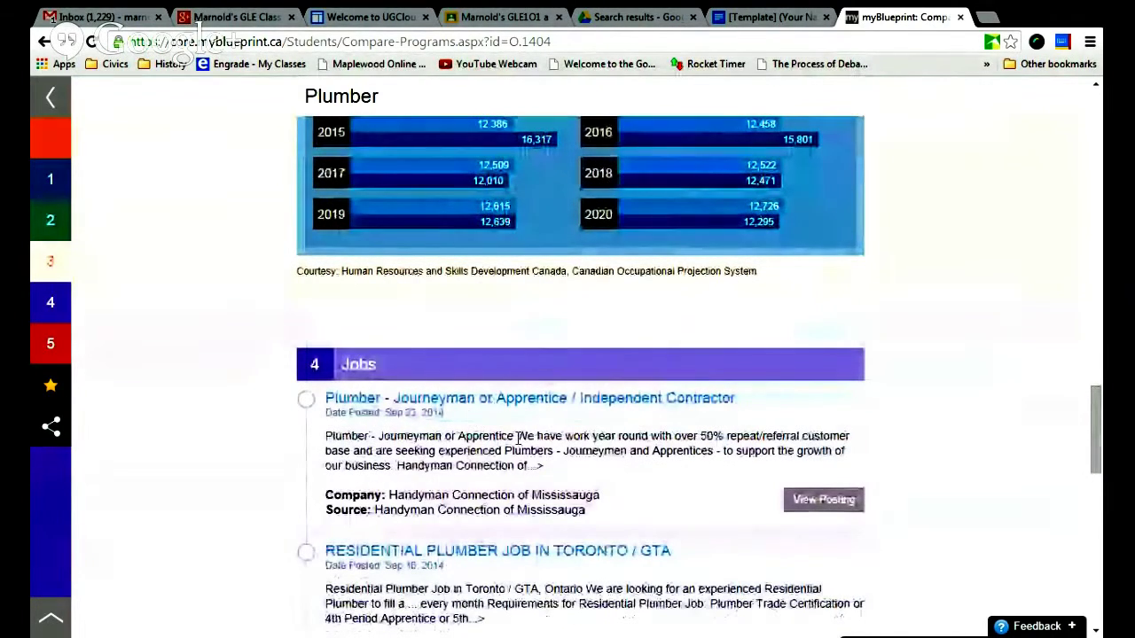
scroll(532, 446, up, 6)
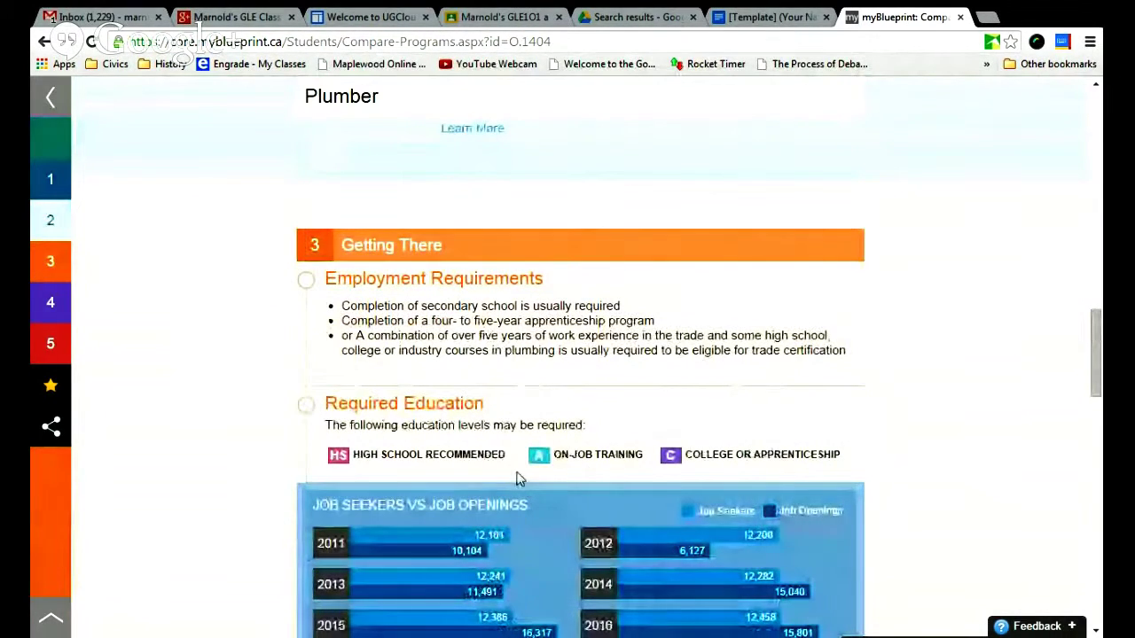
scroll(519, 479, up, 2)
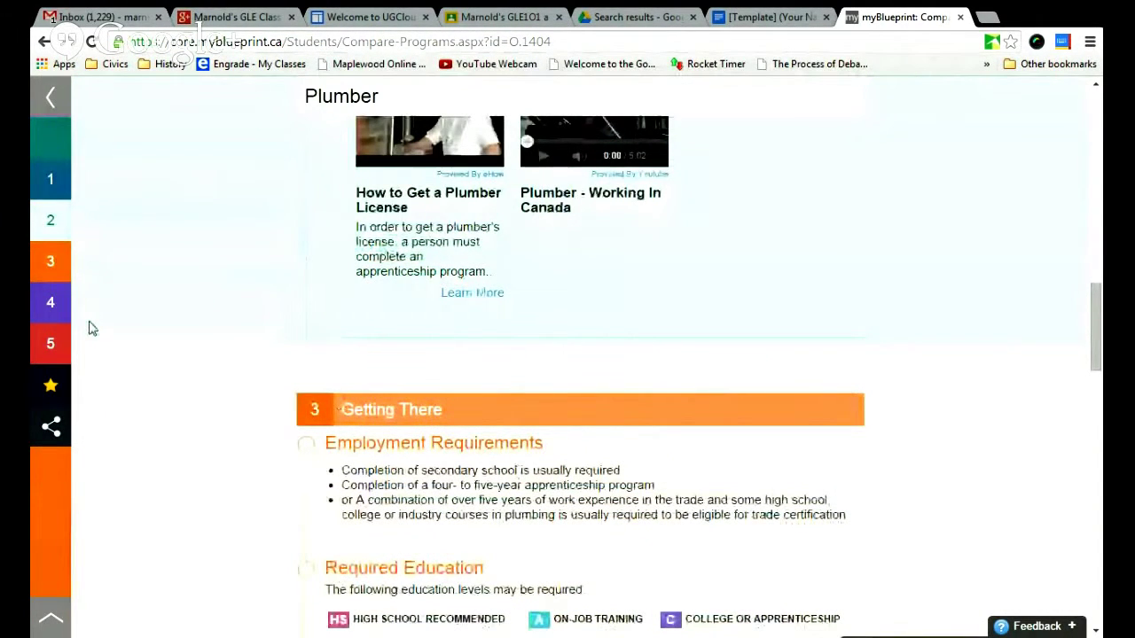
Review the Plumber occupation's Getting There section, job seekers versus openings chart, job postings, related occupations and potential programs.
click(58, 268)
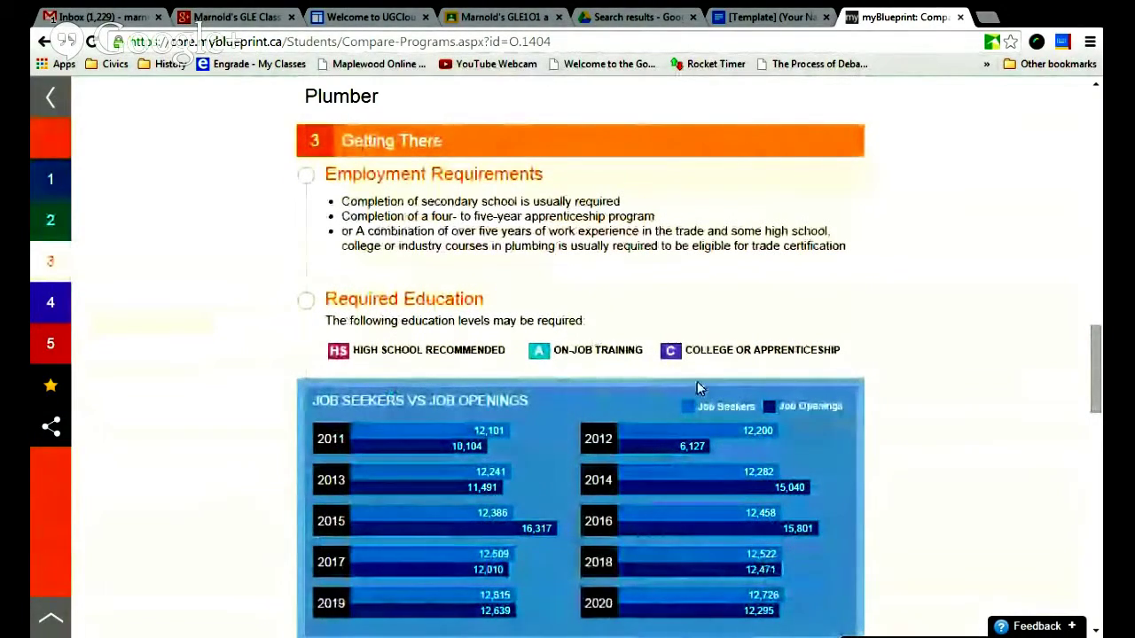
scroll(729, 375, down, 4)
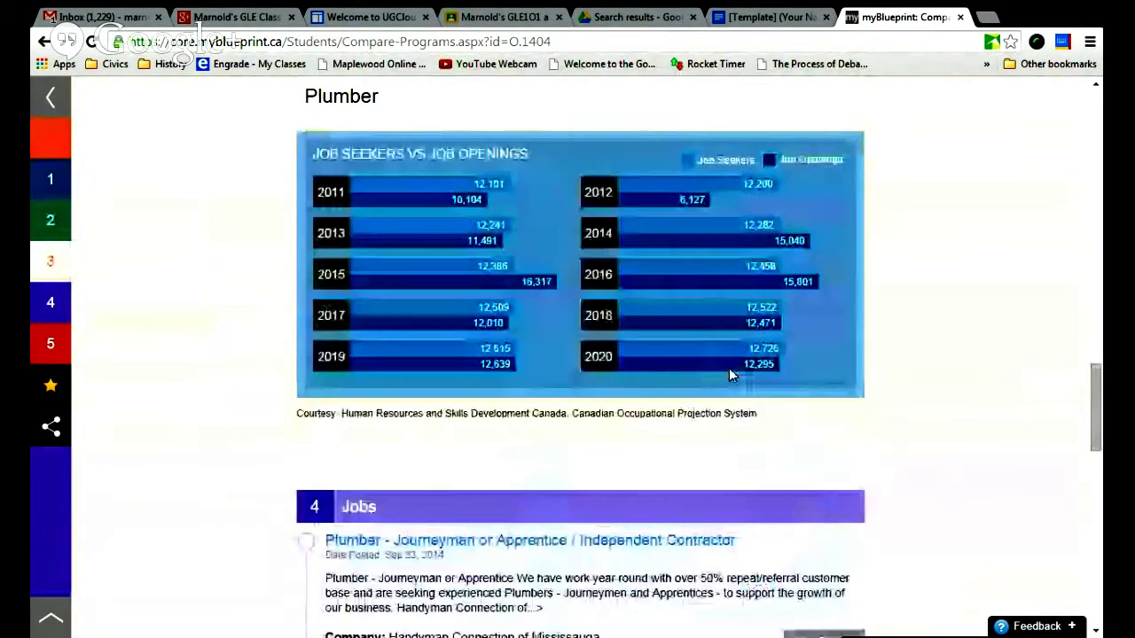
scroll(729, 375, down, 3)
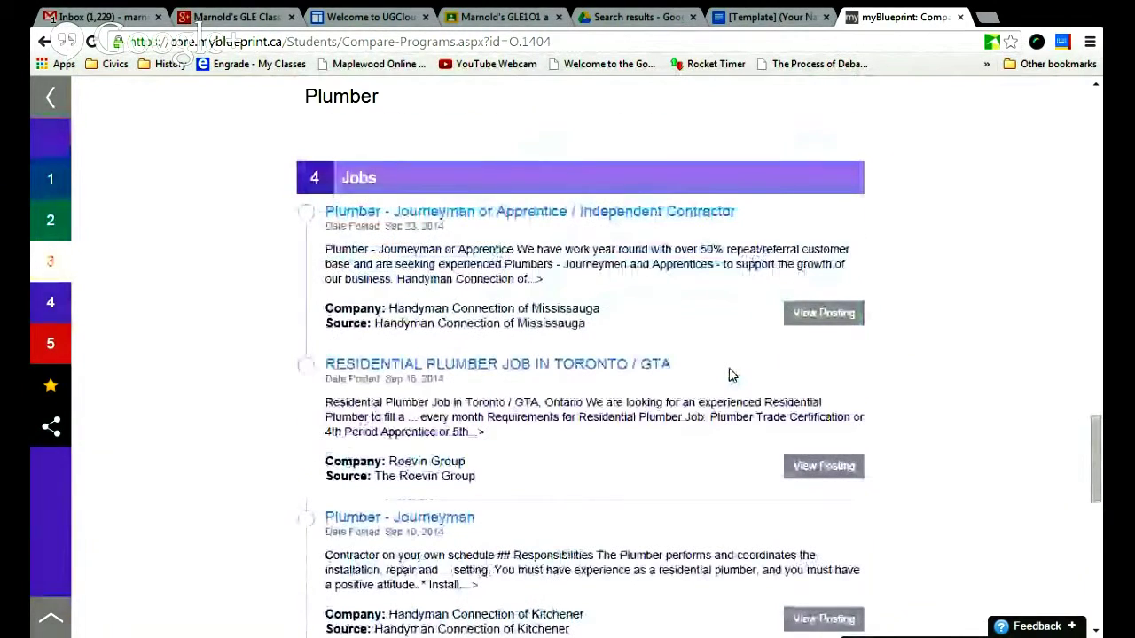
scroll(729, 374, down, 5)
scroll(506, 398, down, 3)
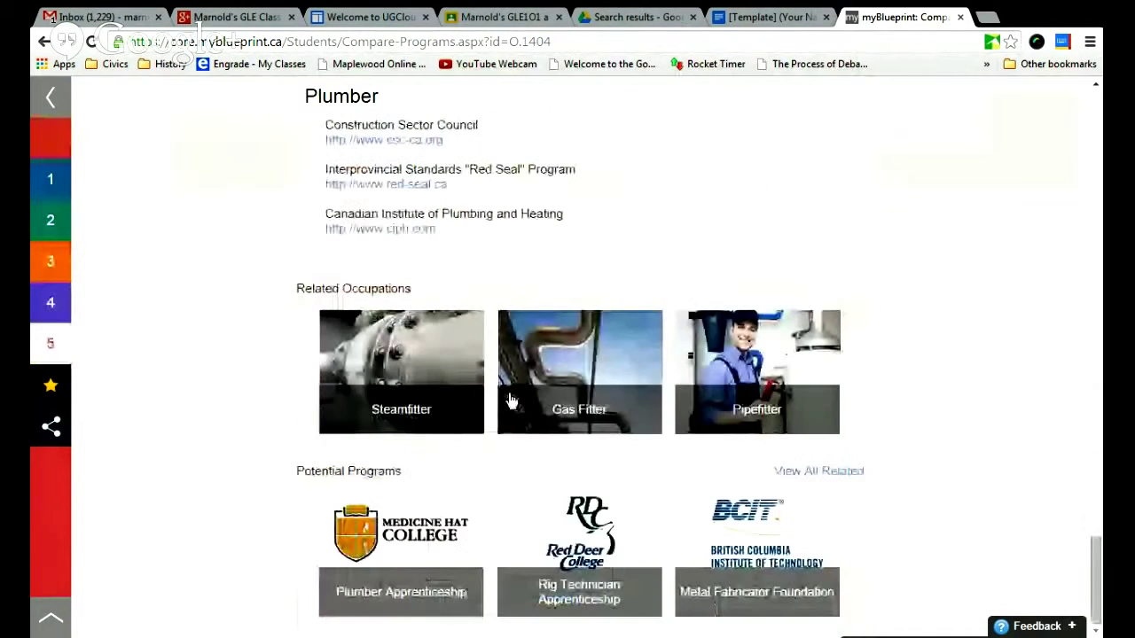
scroll(511, 402, up, 1)
scroll(958, 453, down, 1)
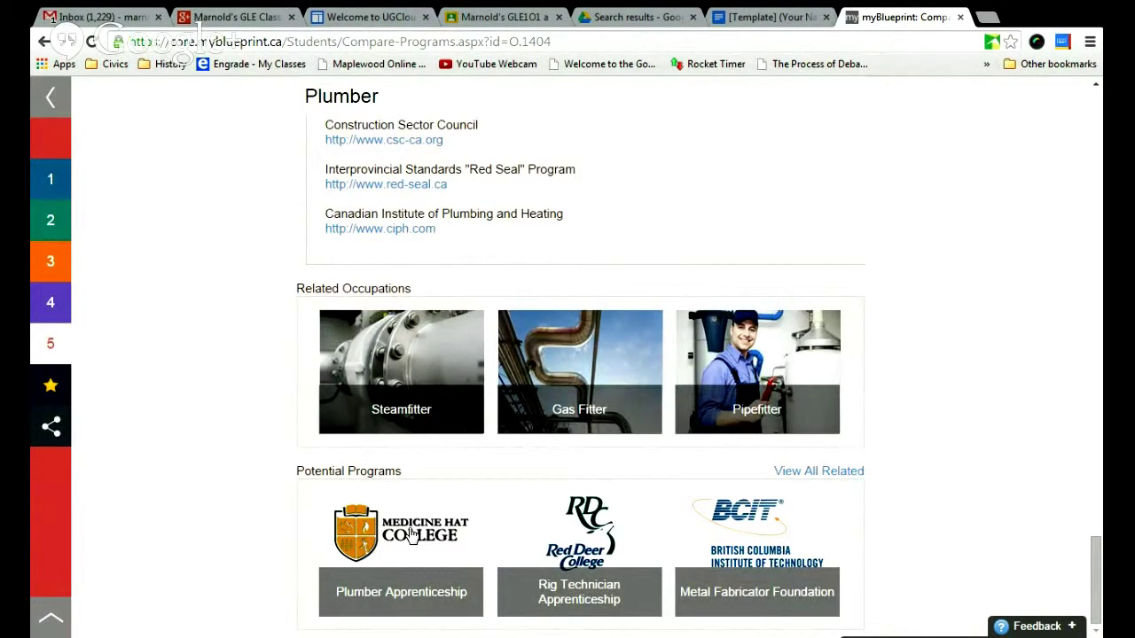
Open all programs related to Plumber and review the pathway options and favourites in the Post-Secondary Planner.
click(806, 471)
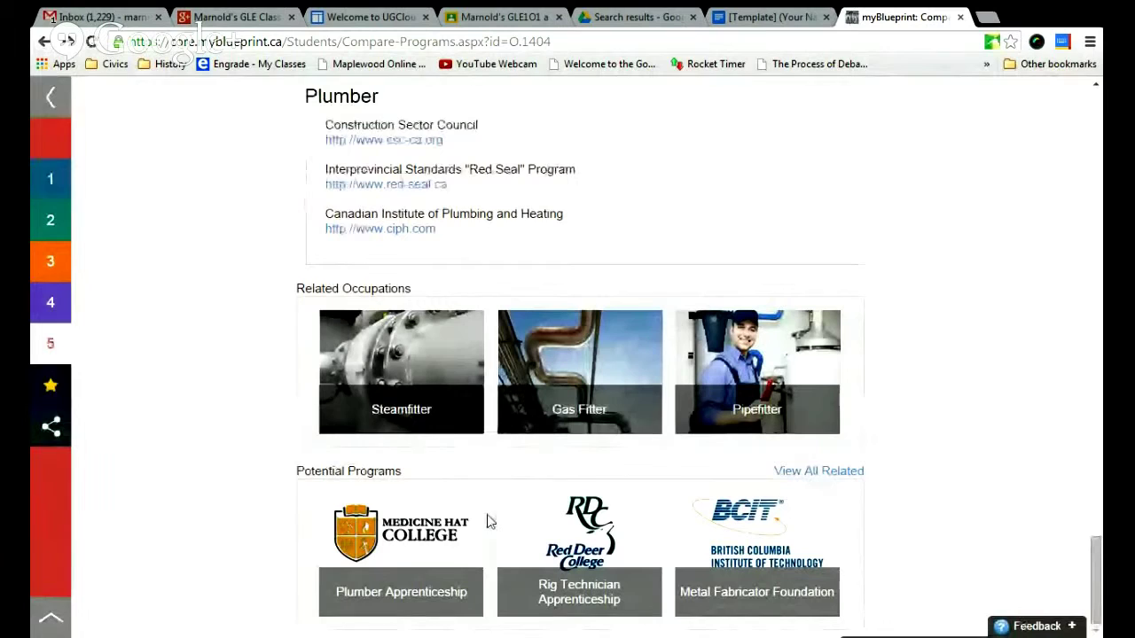
click(809, 474)
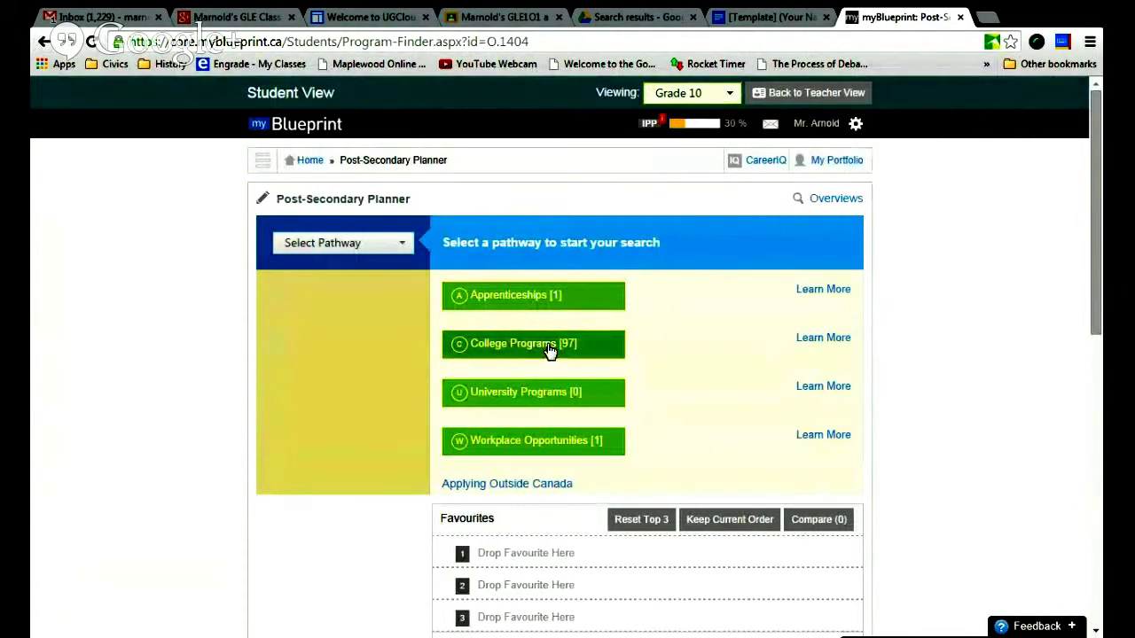
scroll(549, 350, down, 3)
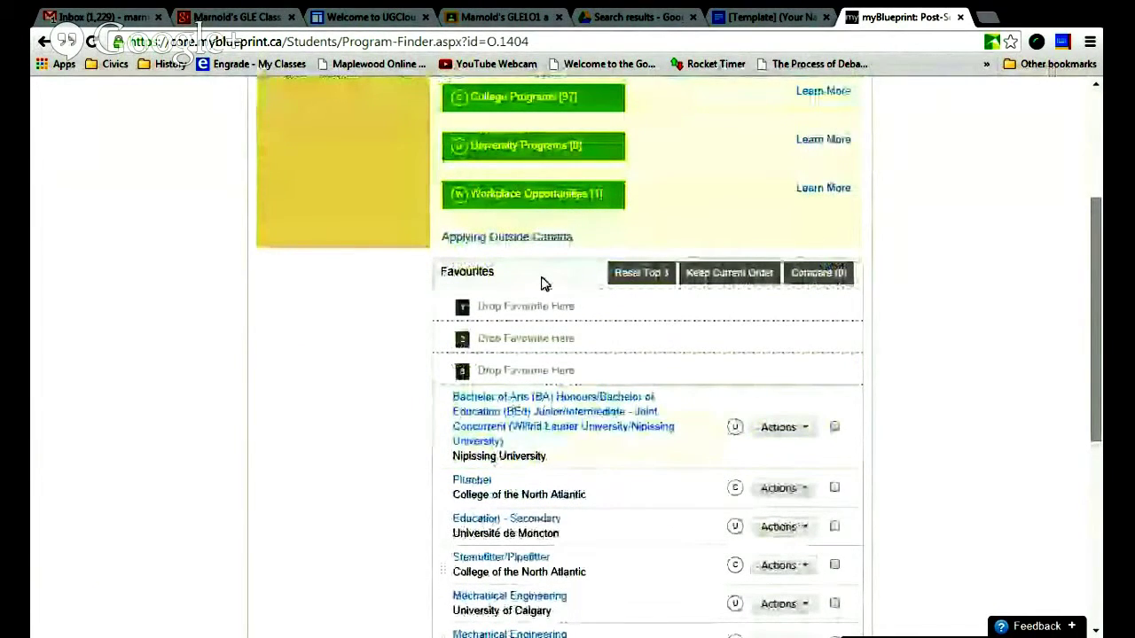
scroll(545, 284, up, 2)
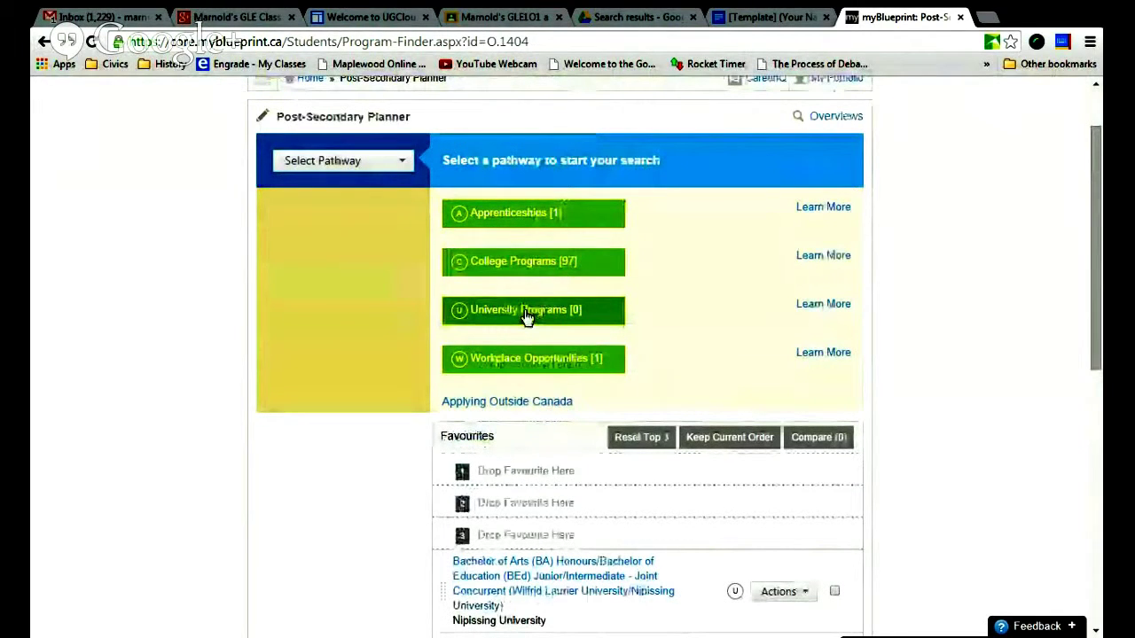
Return to the 7 Habits Project document in Google Docs and highlight the money-source question, followed by "life opportunity?" in the chart's last question.
click(770, 17)
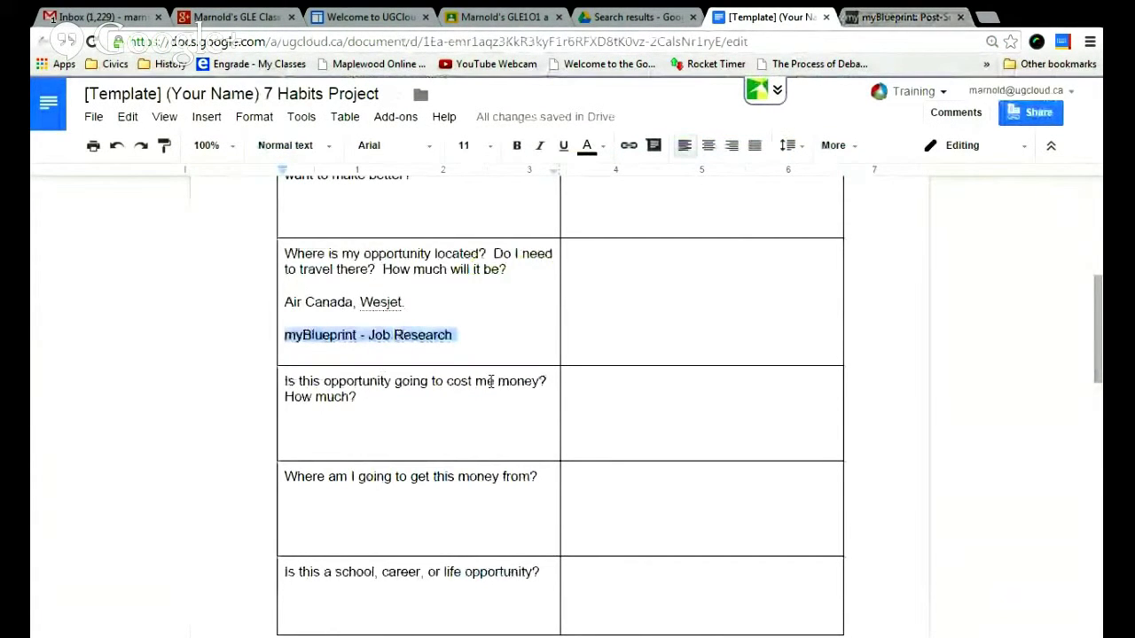
scroll(395, 413, down, 1)
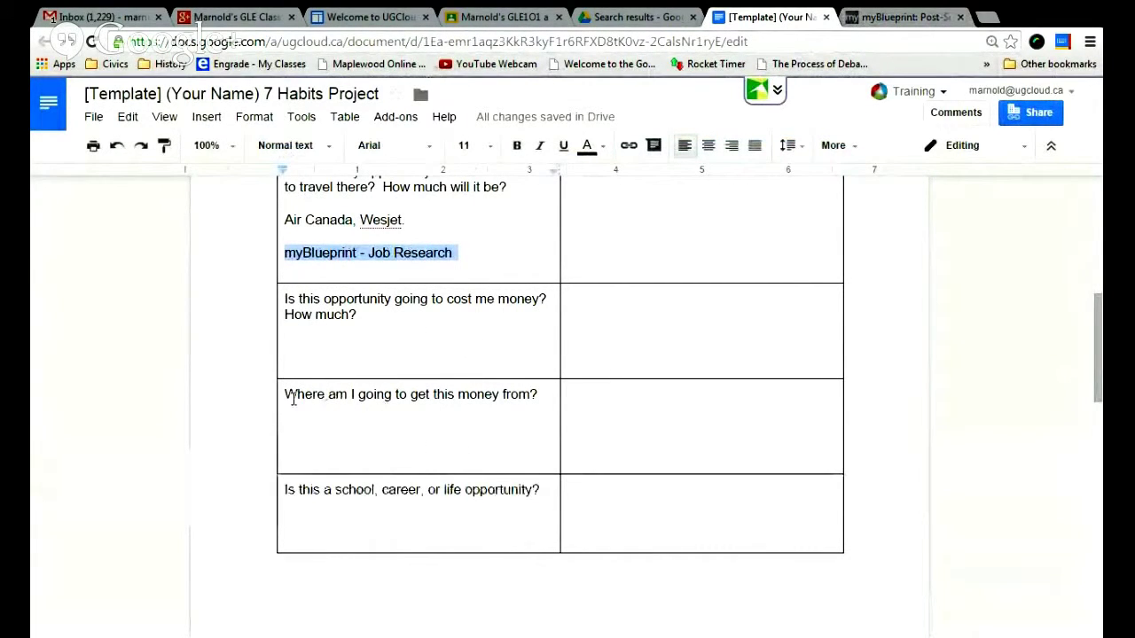
drag(293, 399, 554, 396)
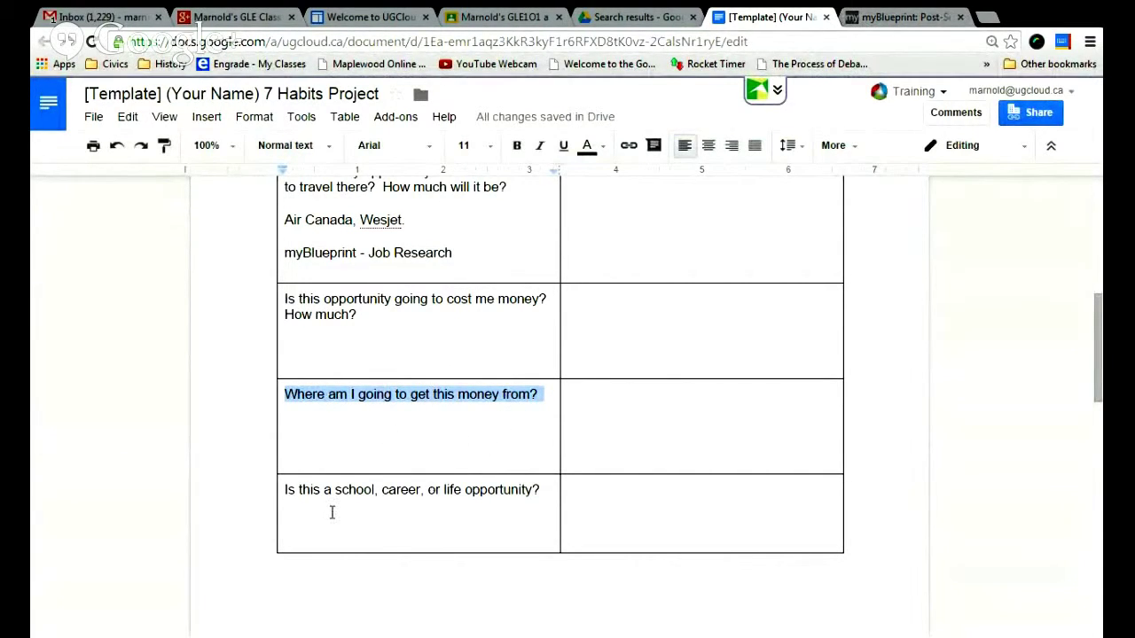
drag(280, 490, 538, 493)
click(382, 491)
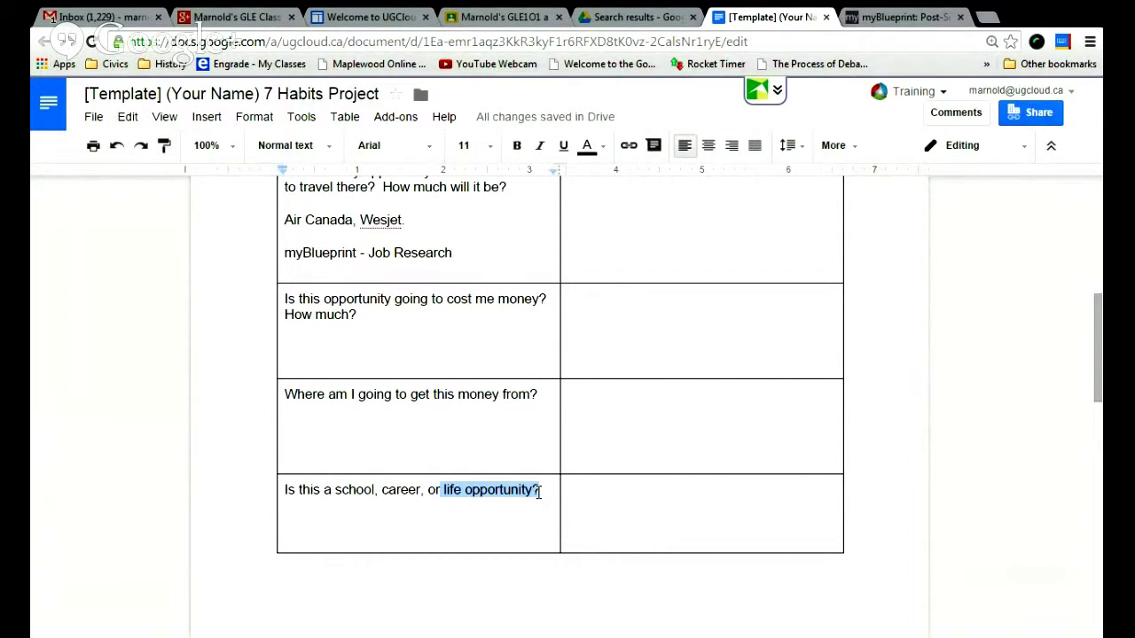